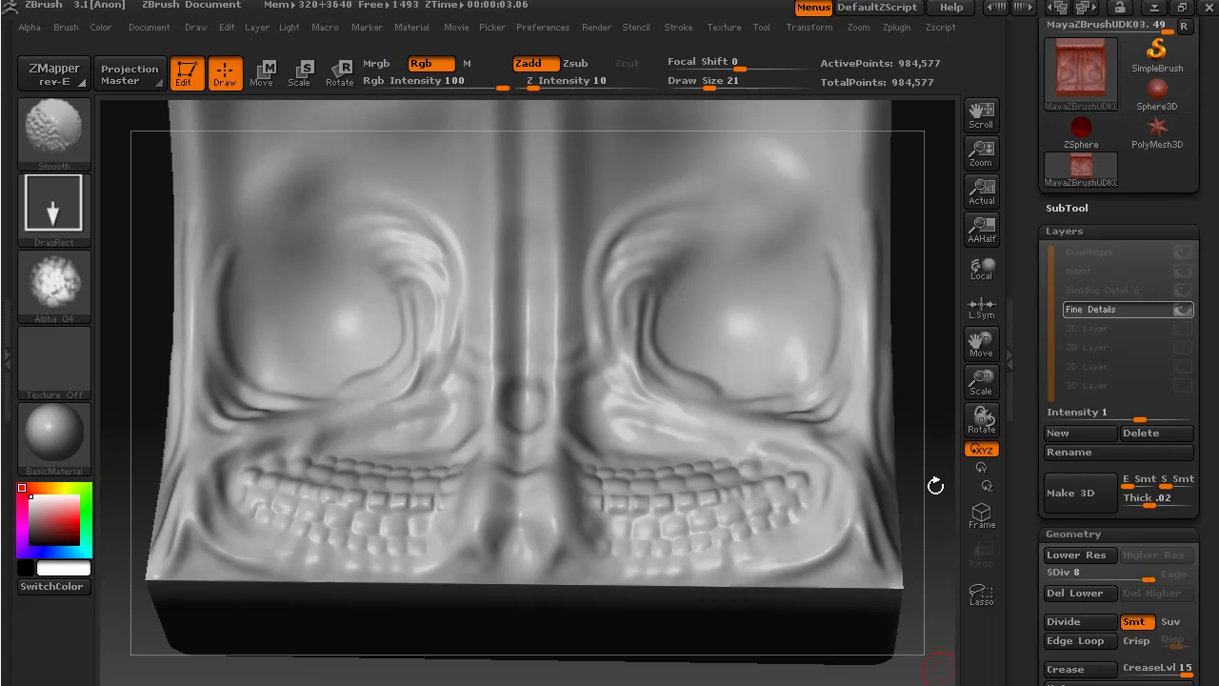
- Keep the DragRect stroke and Ctrl-drag an Alpha 04 noise mask across both eye sockets
mouse_move(936, 486)
left_mouse_down()
mouse_move(933, 449)
mouse_move(840, 490)
mouse_move(975, 492)
mouse_move(934, 492)
mouse_move(948, 482)
mouse_move(925, 498)
mouse_move(952, 489)
left_mouse_up()
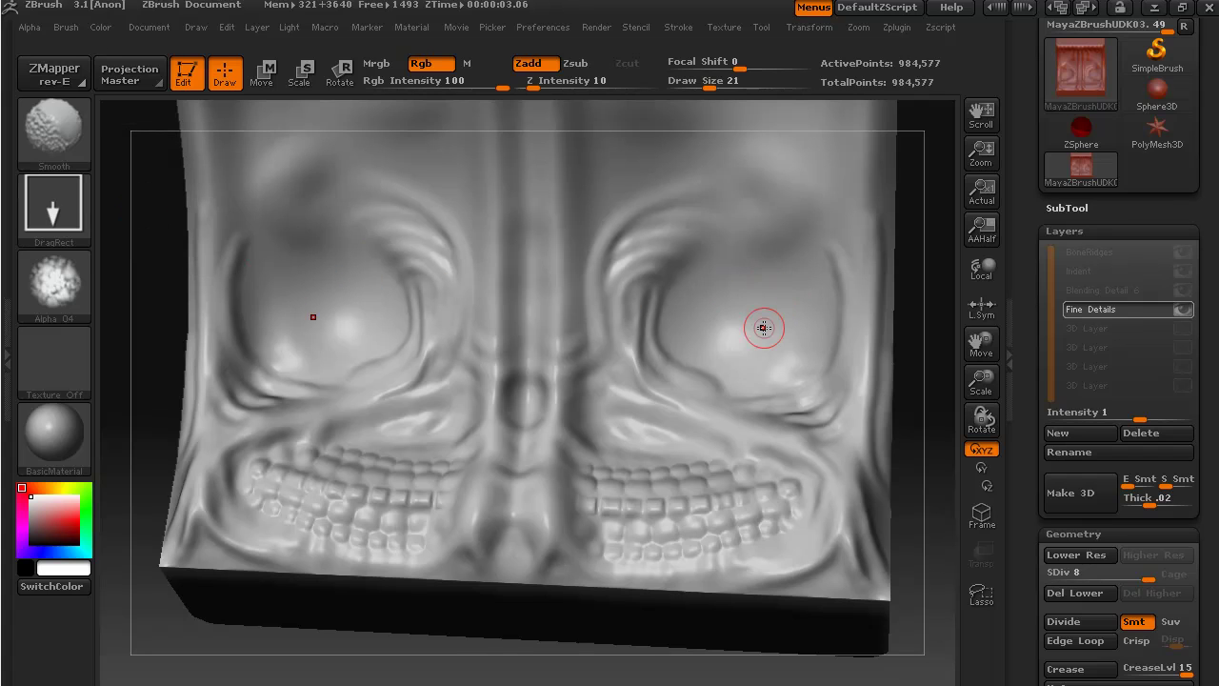
left_click(52, 225)
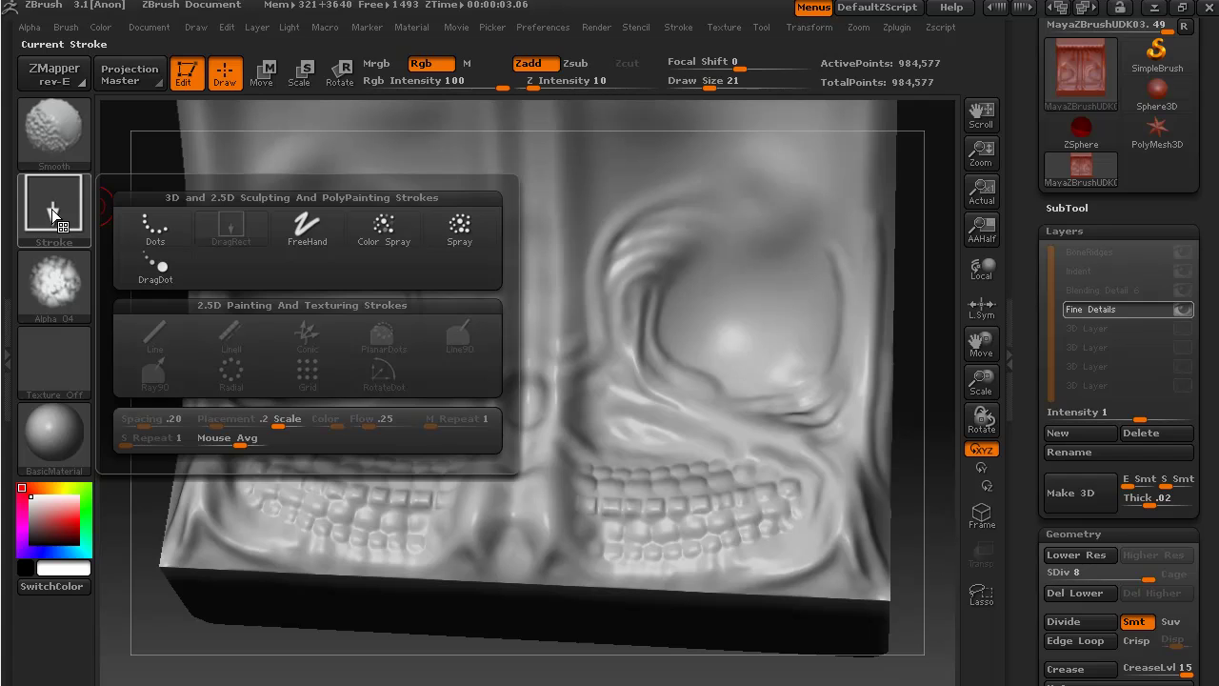
left_click(51, 208)
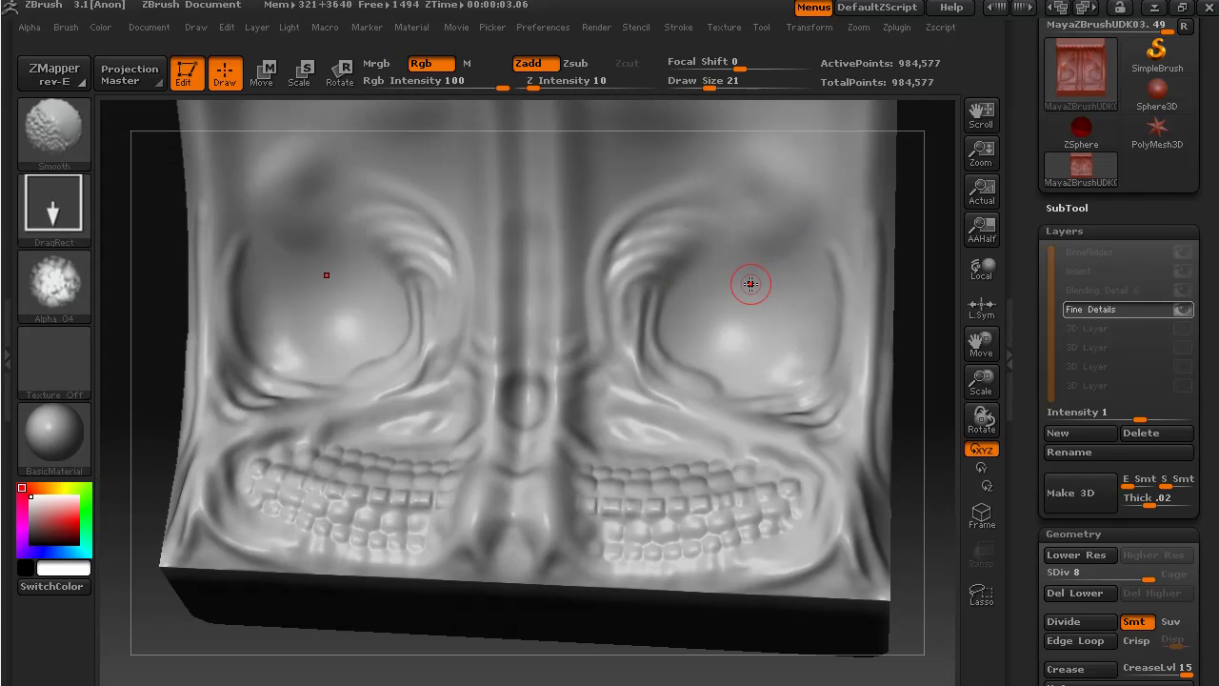
key("ctrl")
left_click_drag(740, 324, 876, 411, "ctrl")
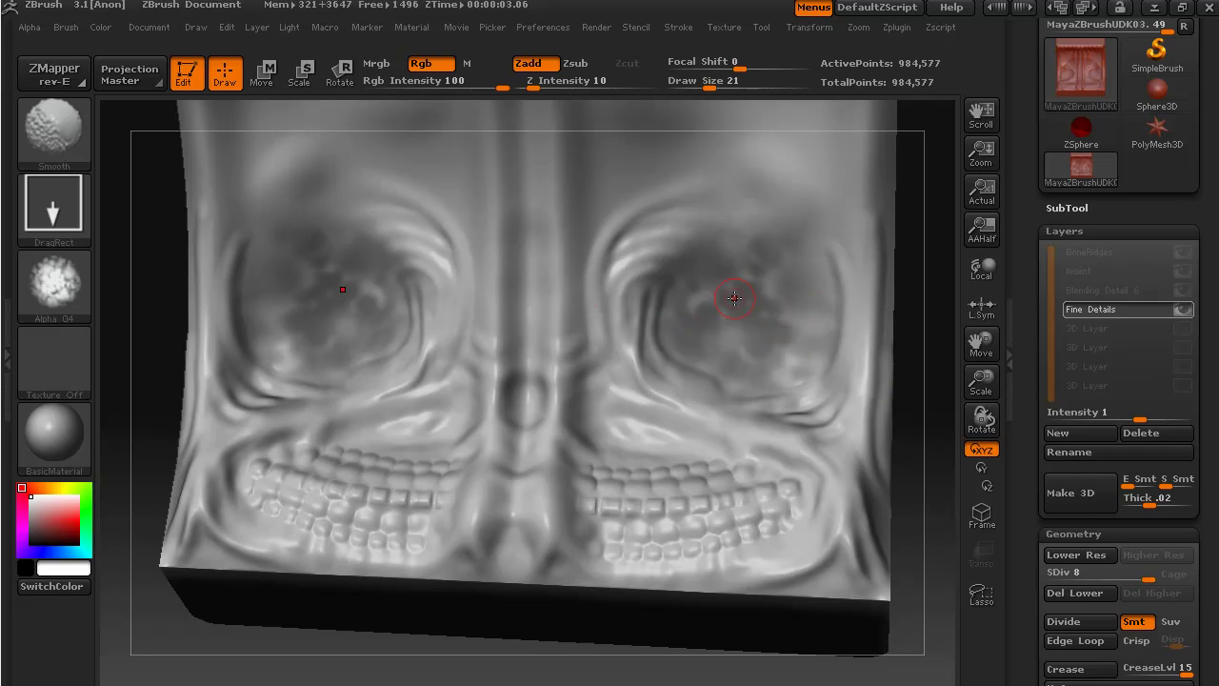
- Set up the Standard brush with the Dots stroke and Alpha Off
left_click(66, 122)
left_click(53, 202)
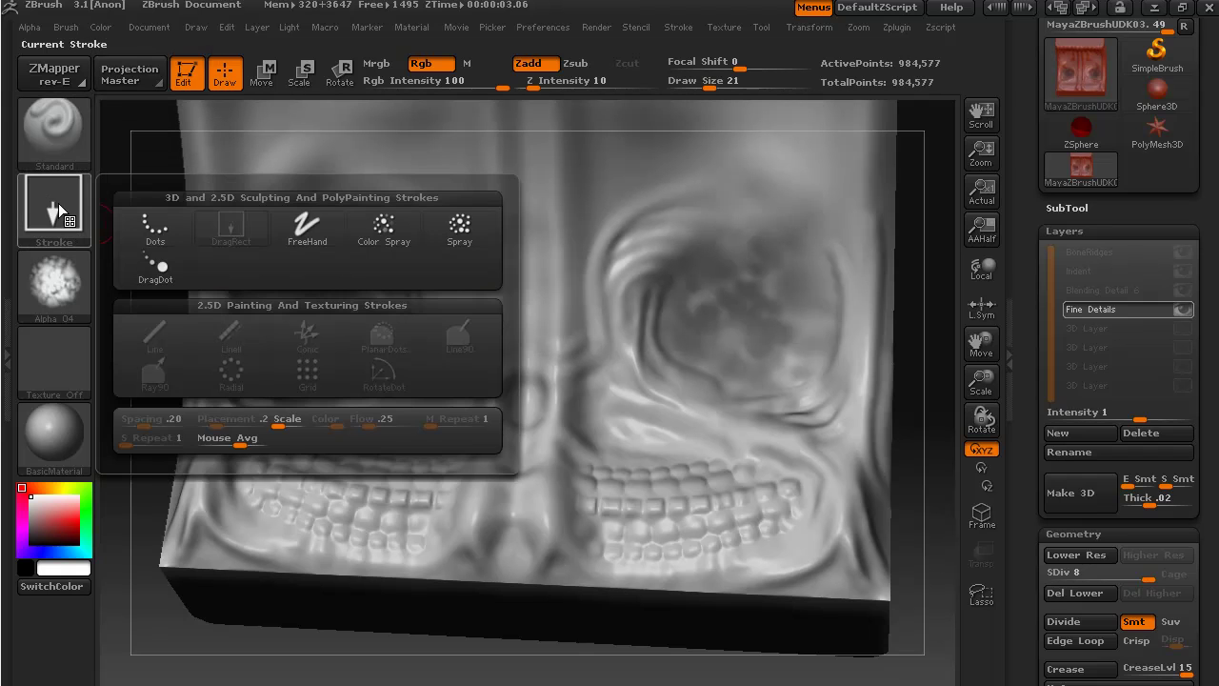
left_click(158, 227)
left_click(59, 285)
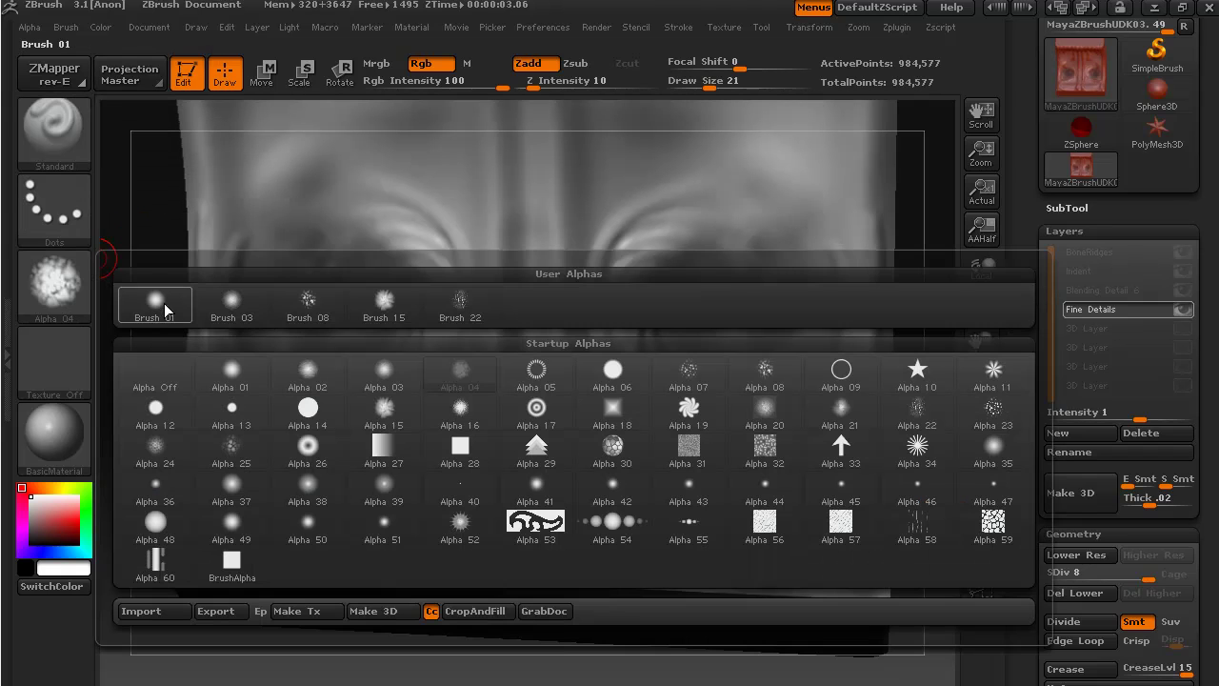
left_click(155, 363)
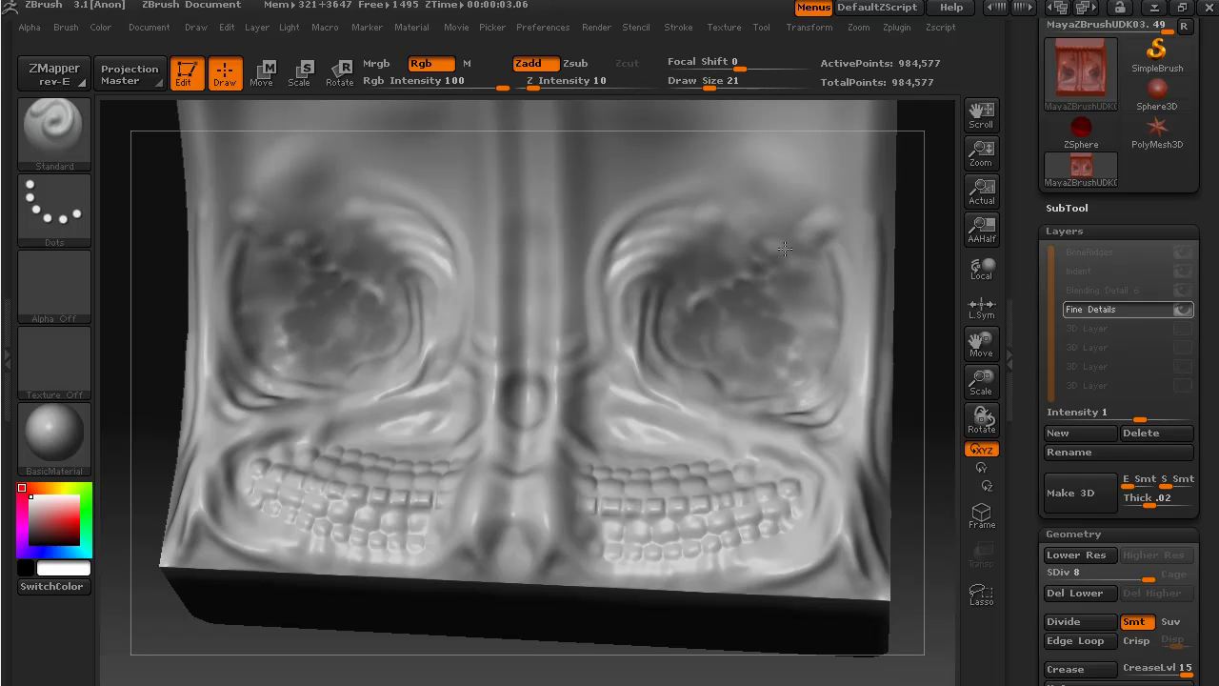
- Undo the last mask change, then sculpt bumpy raised detail through the mask in both eye sockets
key("ctrl+z")
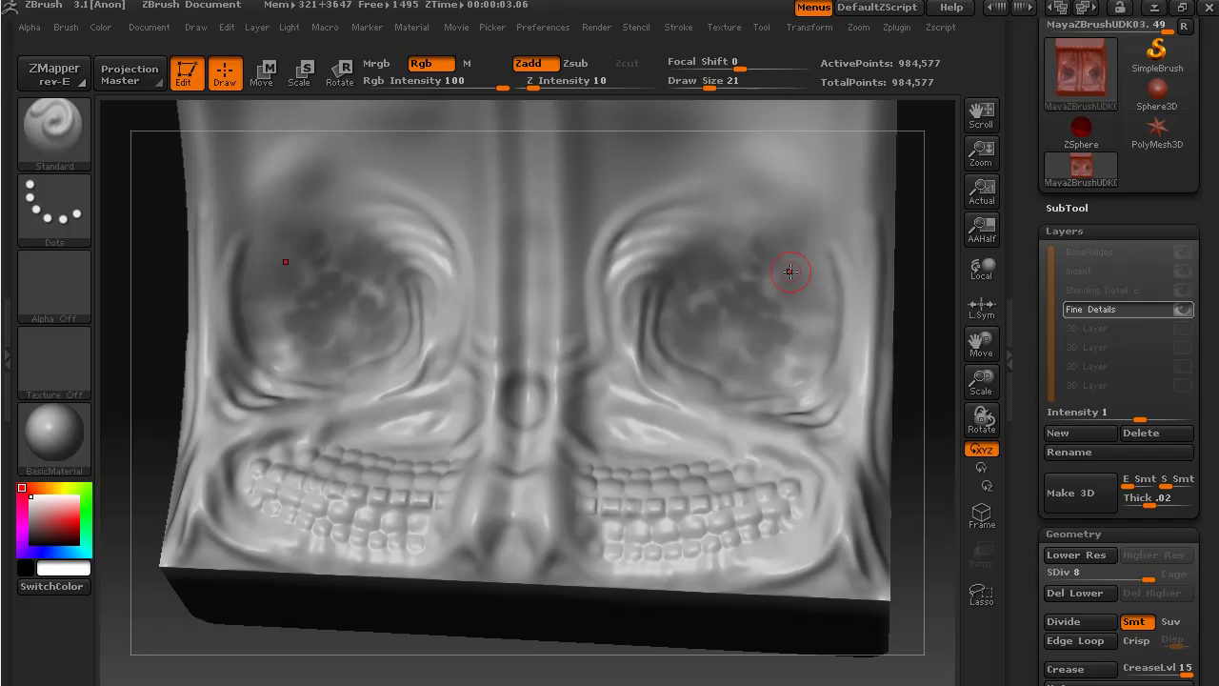
left_click_drag(706, 287, 702, 296)
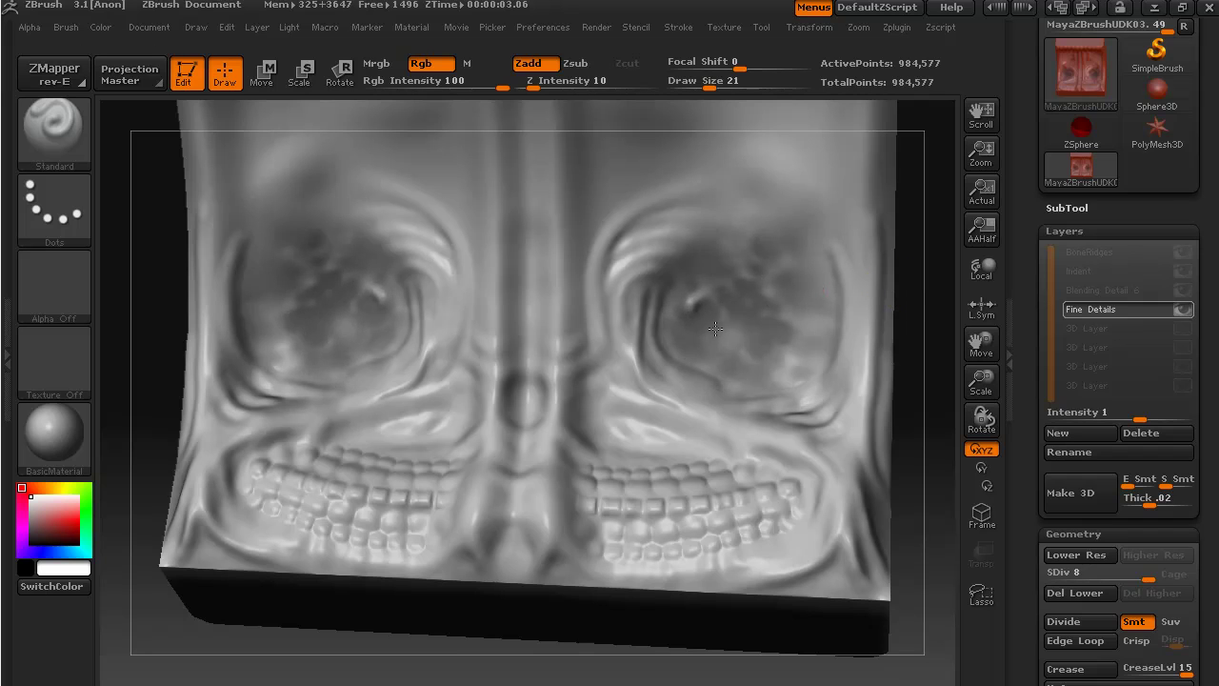
mouse_move(781, 332)
left_mouse_down()
mouse_move(775, 374)
mouse_move(805, 337)
left_mouse_up()
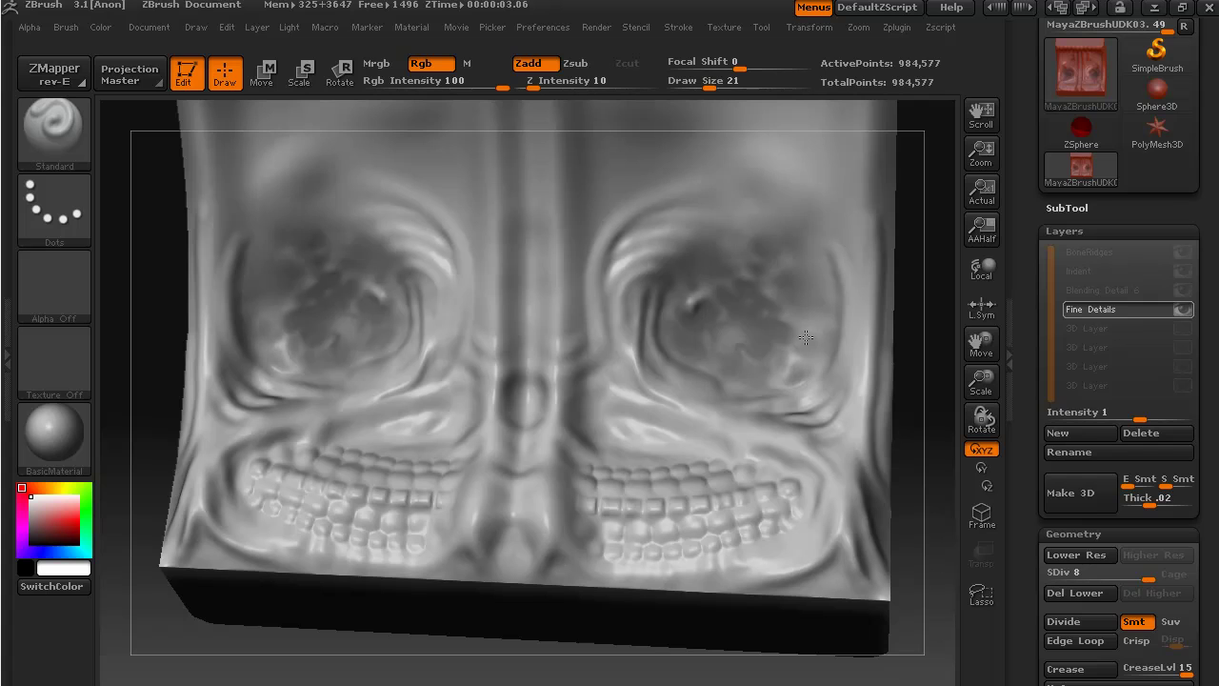
mouse_move(659, 325)
left_mouse_down()
mouse_move(676, 294)
mouse_move(709, 284)
mouse_move(673, 307)
mouse_move(680, 281)
mouse_move(711, 255)
left_mouse_up()
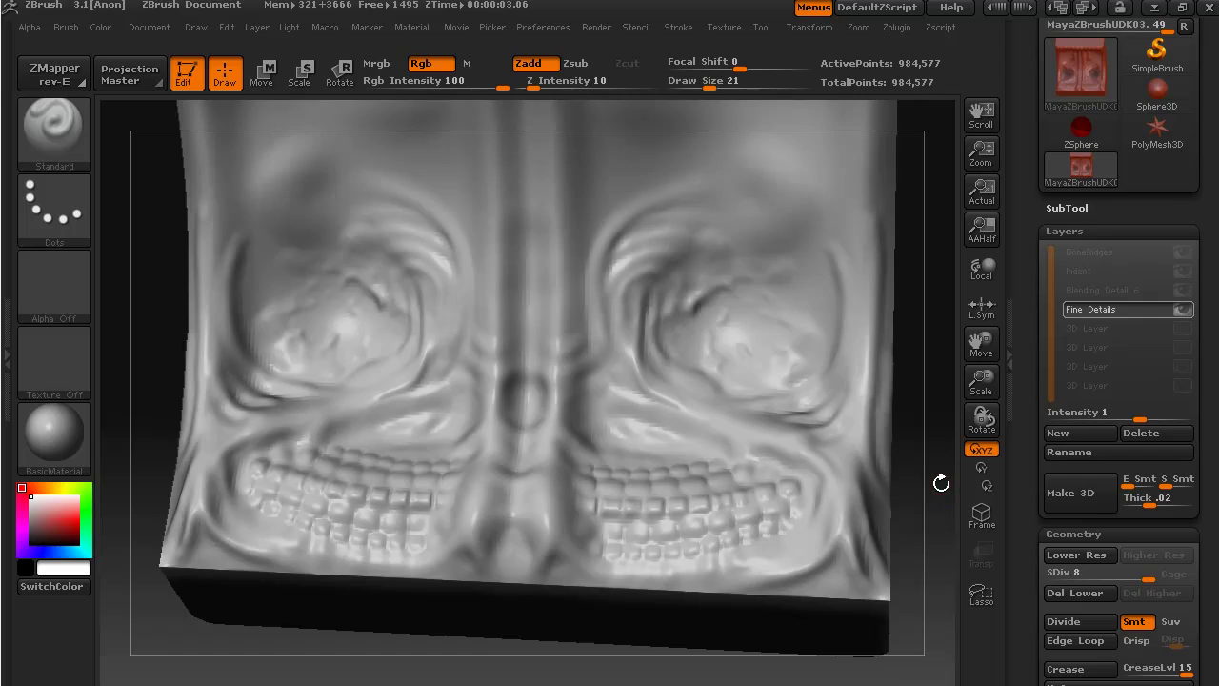
- Invert the mask and build up more bumpy detail in both eye sockets
mouse_move(939, 482)
left_mouse_down()
mouse_move(911, 509)
mouse_move(937, 451)
mouse_move(931, 487)
mouse_move(941, 490)
left_mouse_up()
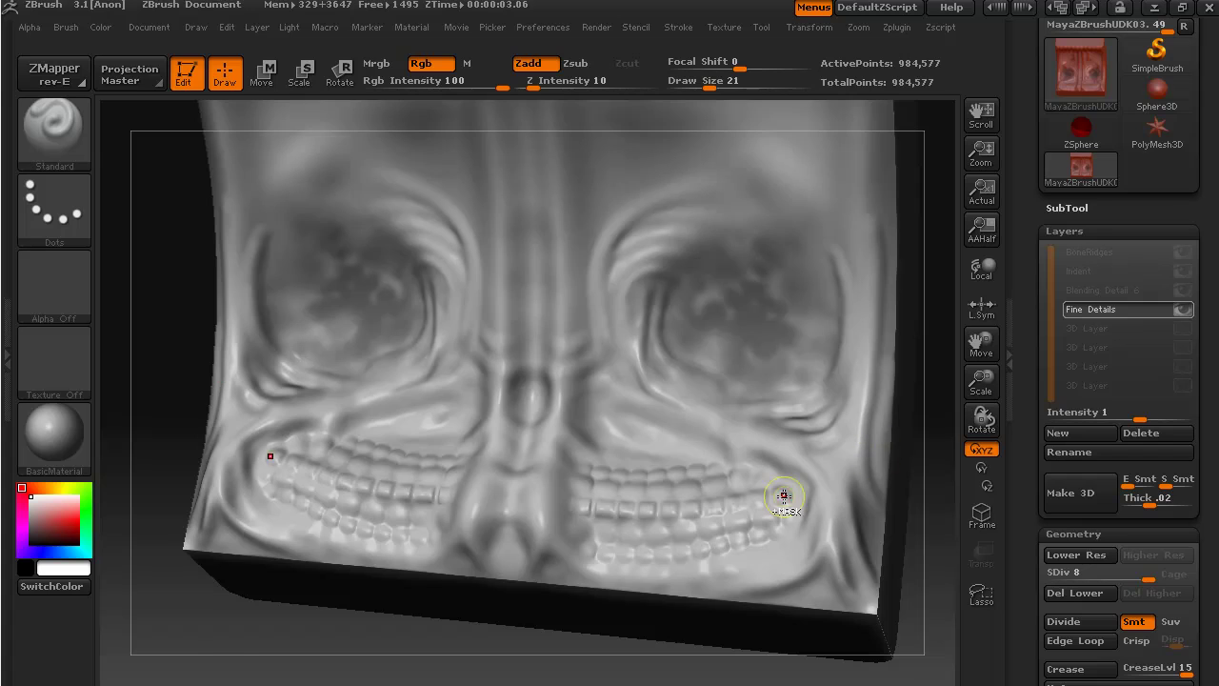
left_click(223, 633, "ctrl")
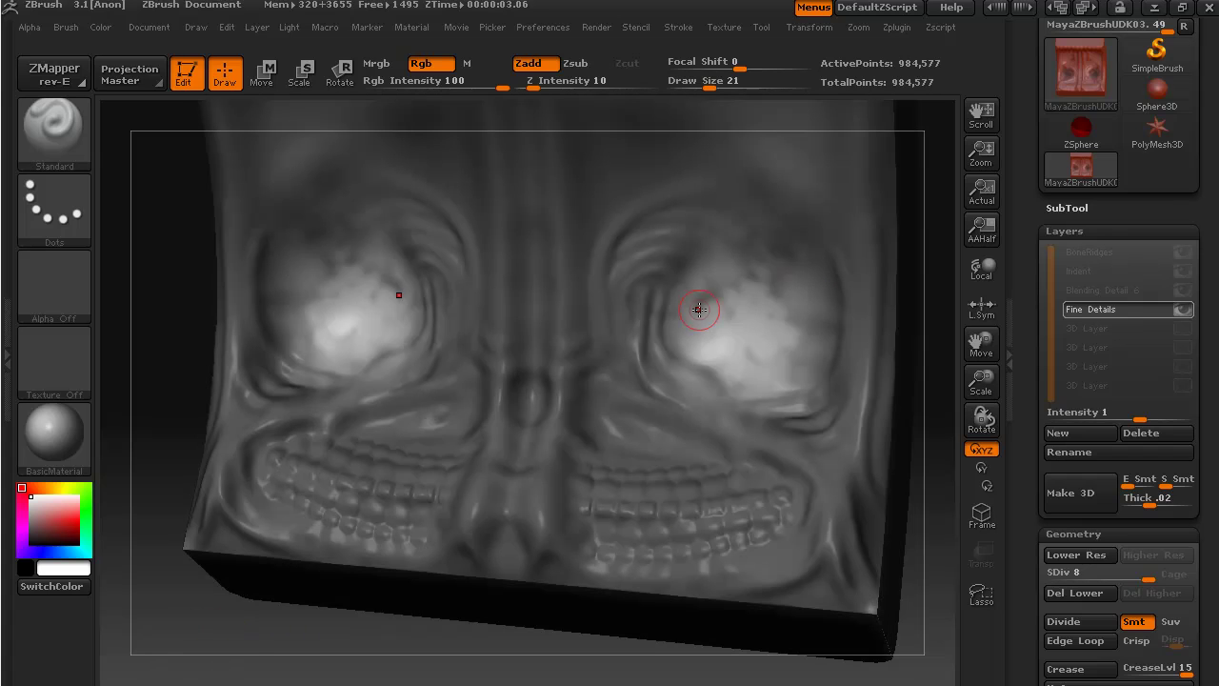
mouse_move(698, 309)
left_mouse_down()
mouse_move(734, 314)
mouse_move(706, 333)
mouse_move(705, 266)
mouse_move(790, 307)
mouse_move(710, 338)
mouse_move(748, 309)
mouse_move(728, 386)
mouse_move(686, 323)
mouse_move(664, 331)
left_mouse_up()
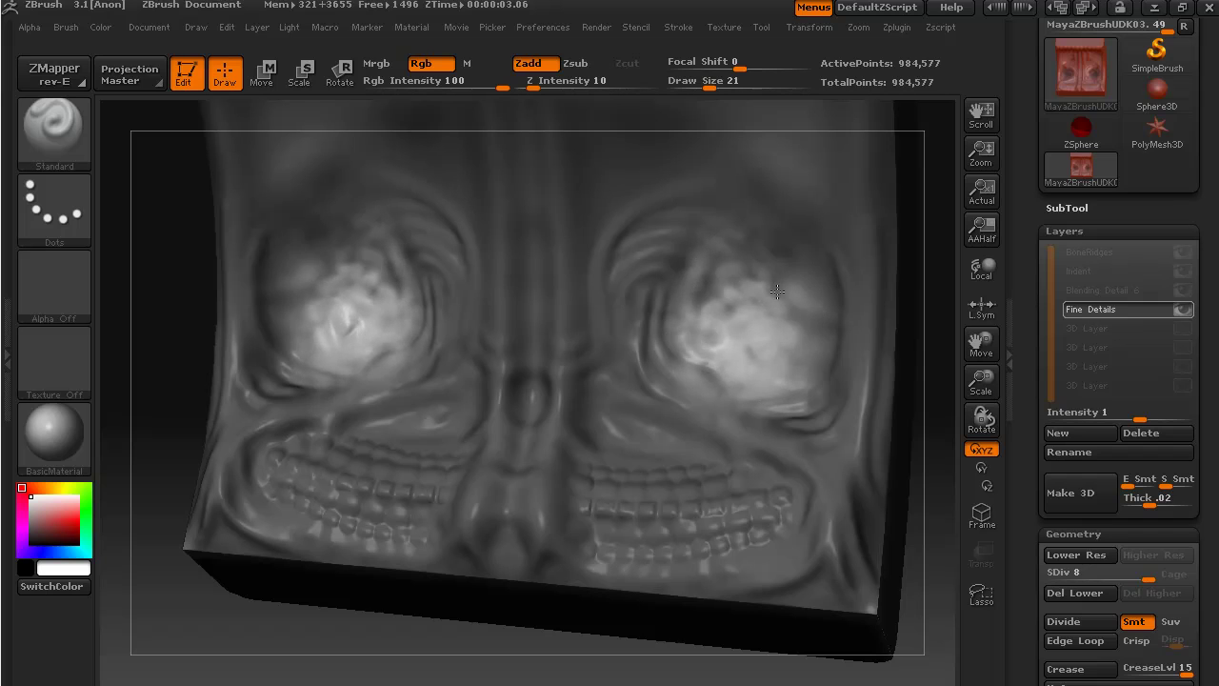
left_click_drag(777, 290, 819, 316)
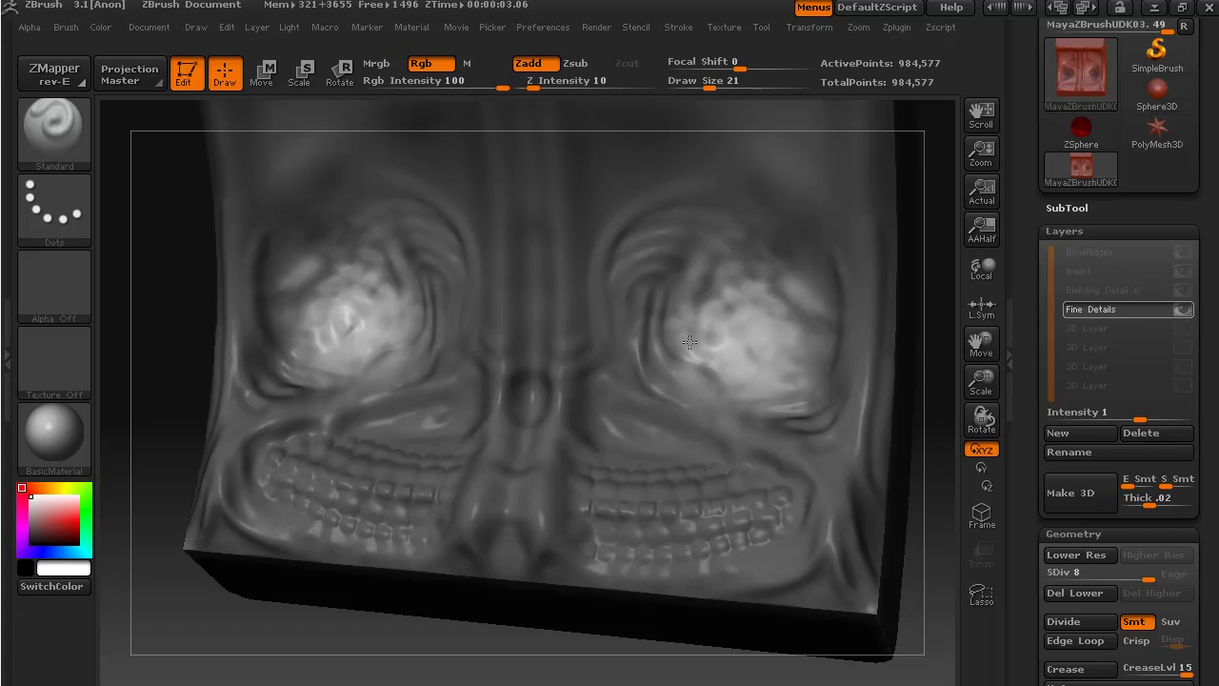
mouse_move(690, 341)
left_mouse_down()
mouse_move(806, 288)
mouse_move(728, 368)
mouse_move(764, 340)
mouse_move(753, 316)
mouse_move(753, 401)
mouse_move(794, 316)
left_mouse_up()
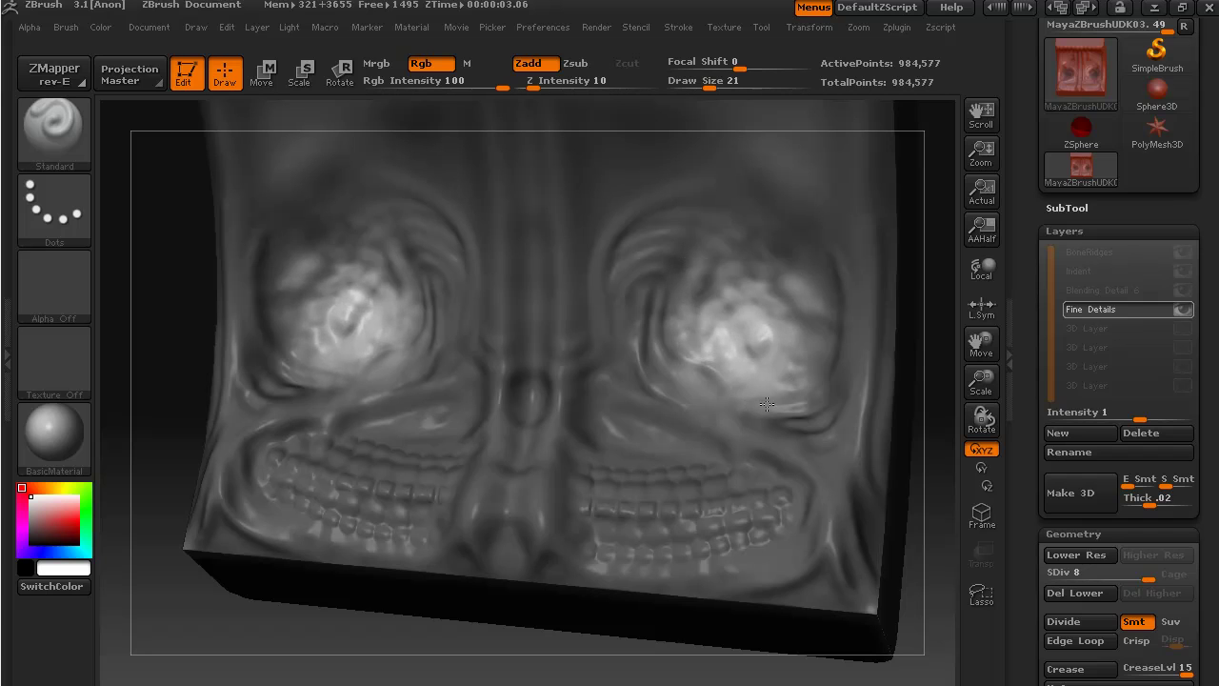
left_click_drag(767, 403, 777, 385)
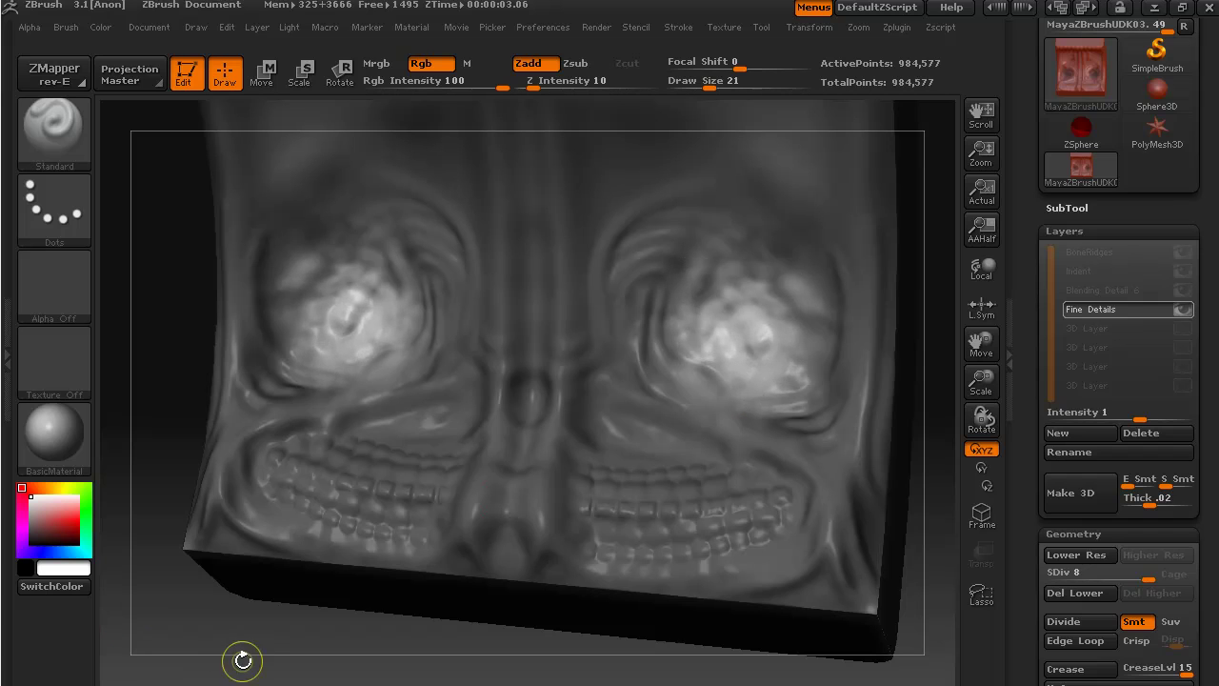
- Reapply and soften the mask around the eye sockets, checking from a side view
mouse_move(238, 655)
left_mouse_down()
mouse_move(334, 664)
mouse_move(348, 629)
mouse_move(504, 626)
left_mouse_up()
left_click(525, 626, "ctrl")
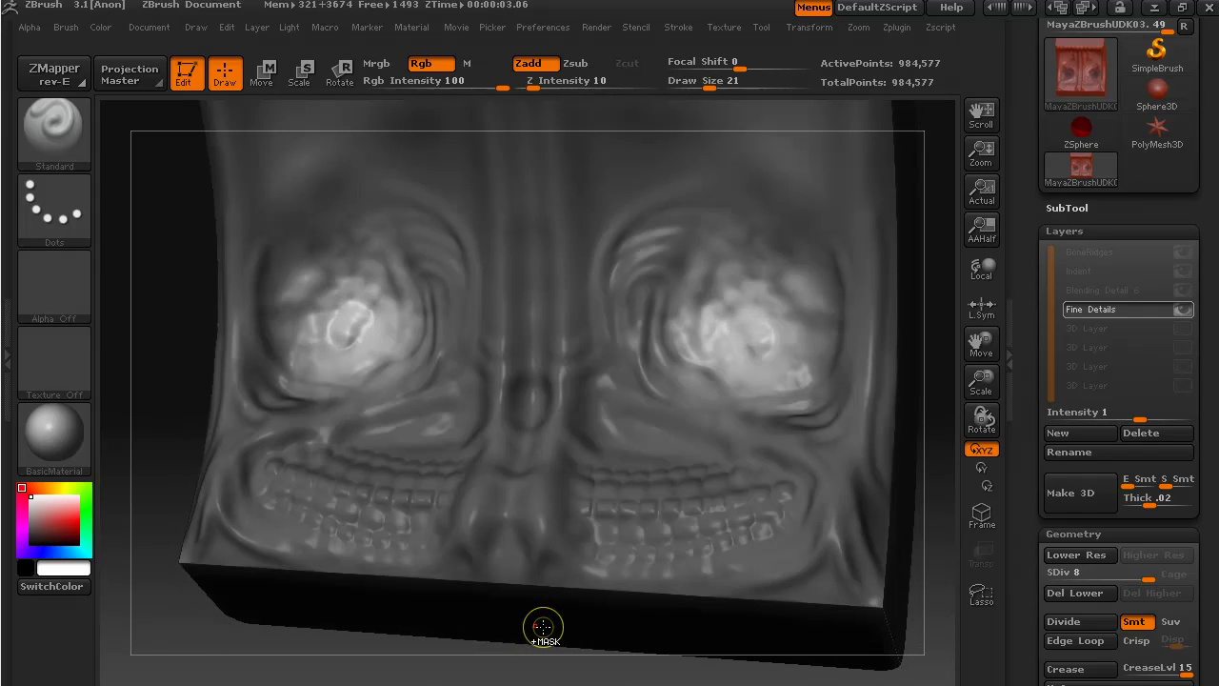
left_click(542, 626, "ctrl")
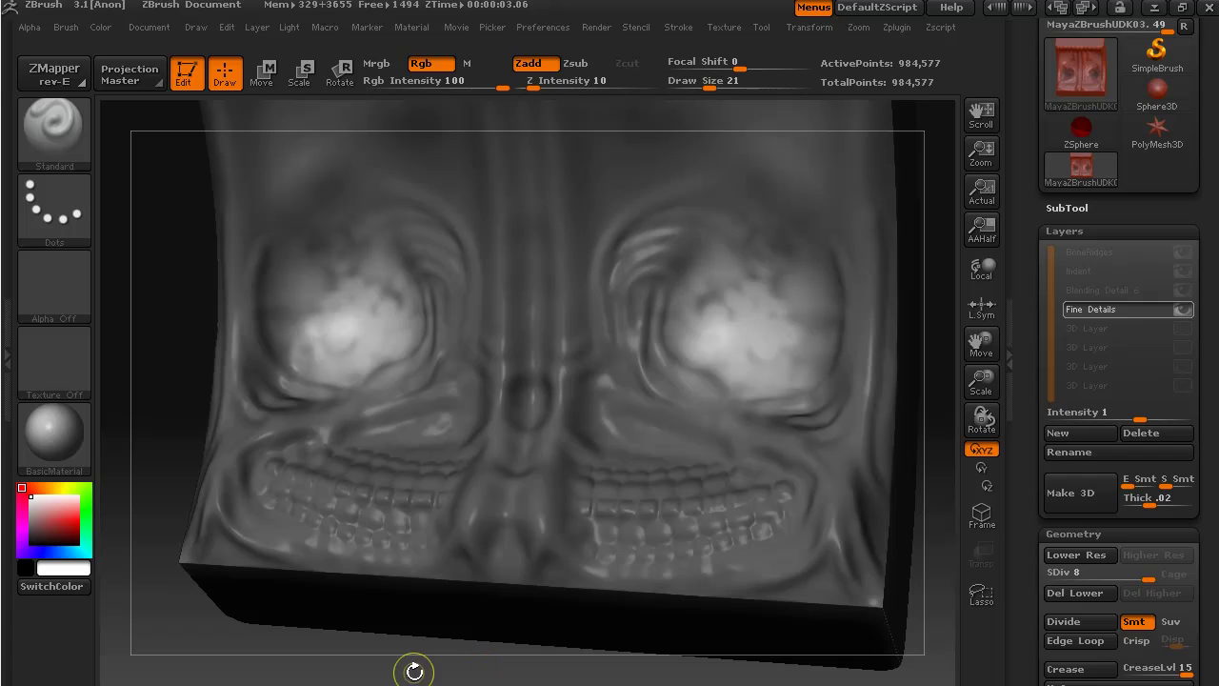
mouse_move(277, 667)
left_mouse_down()
mouse_move(286, 680)
mouse_move(286, 657)
left_mouse_up()
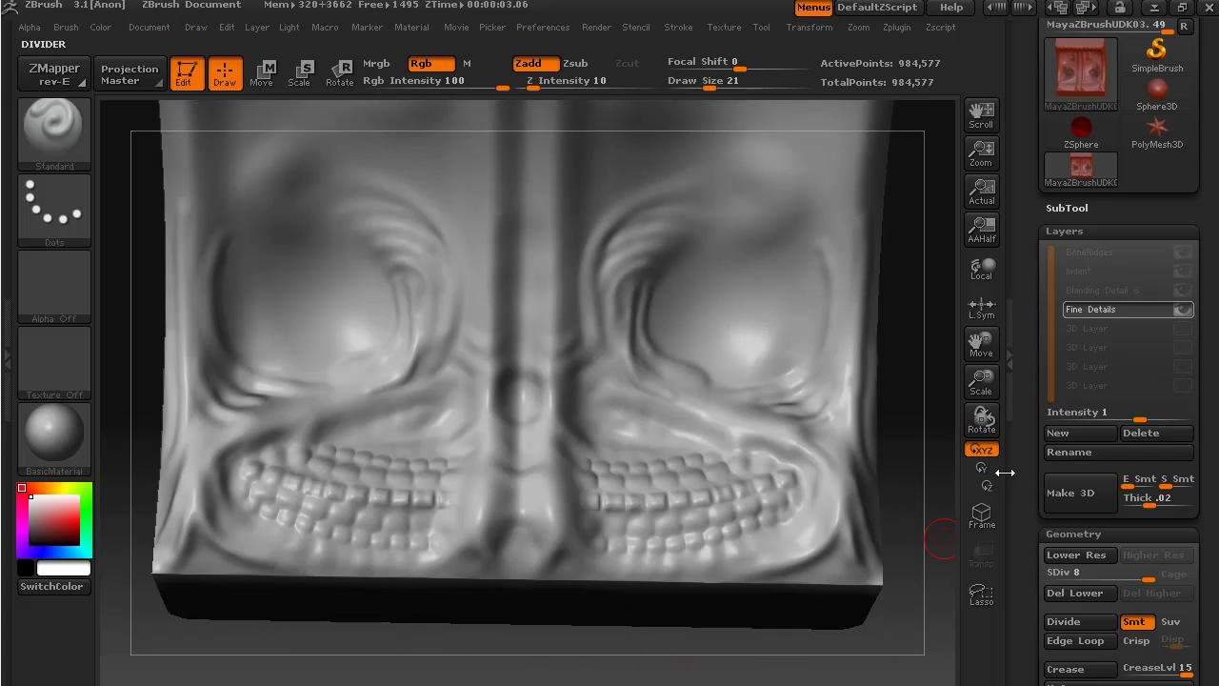
- Apply Mask By Cavity from the Tool palette's Masking section
scroll(1034, 315, "down", 5)
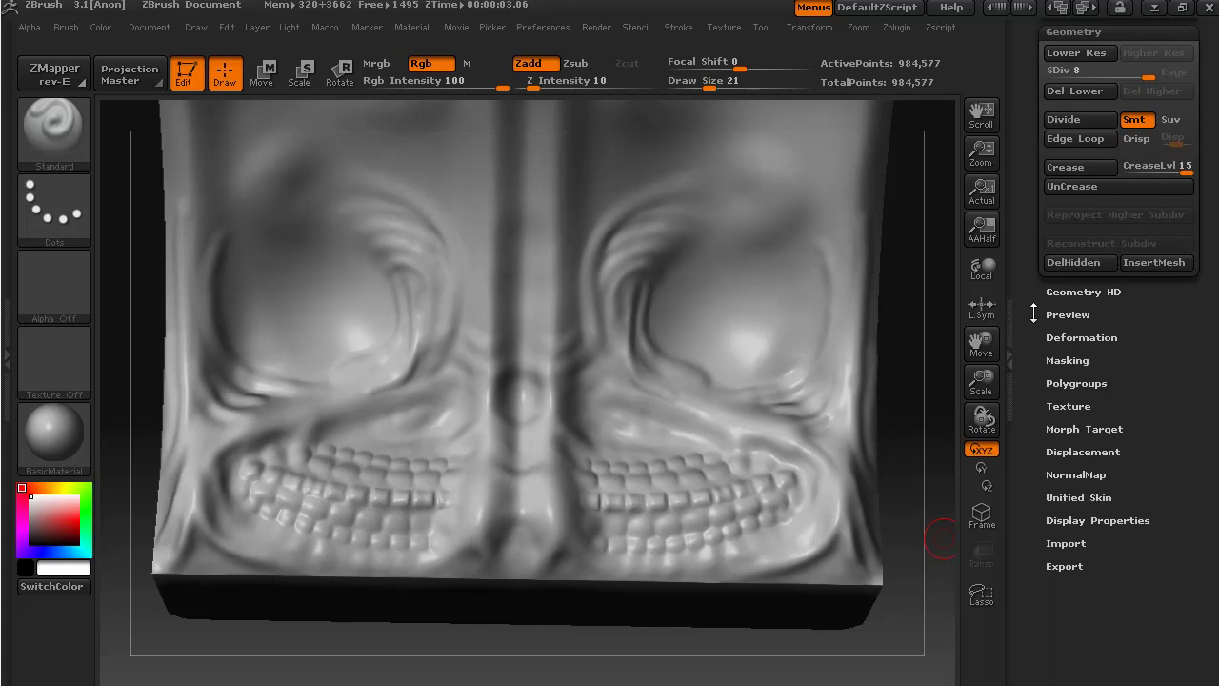
scroll(1034, 314, "down", 2)
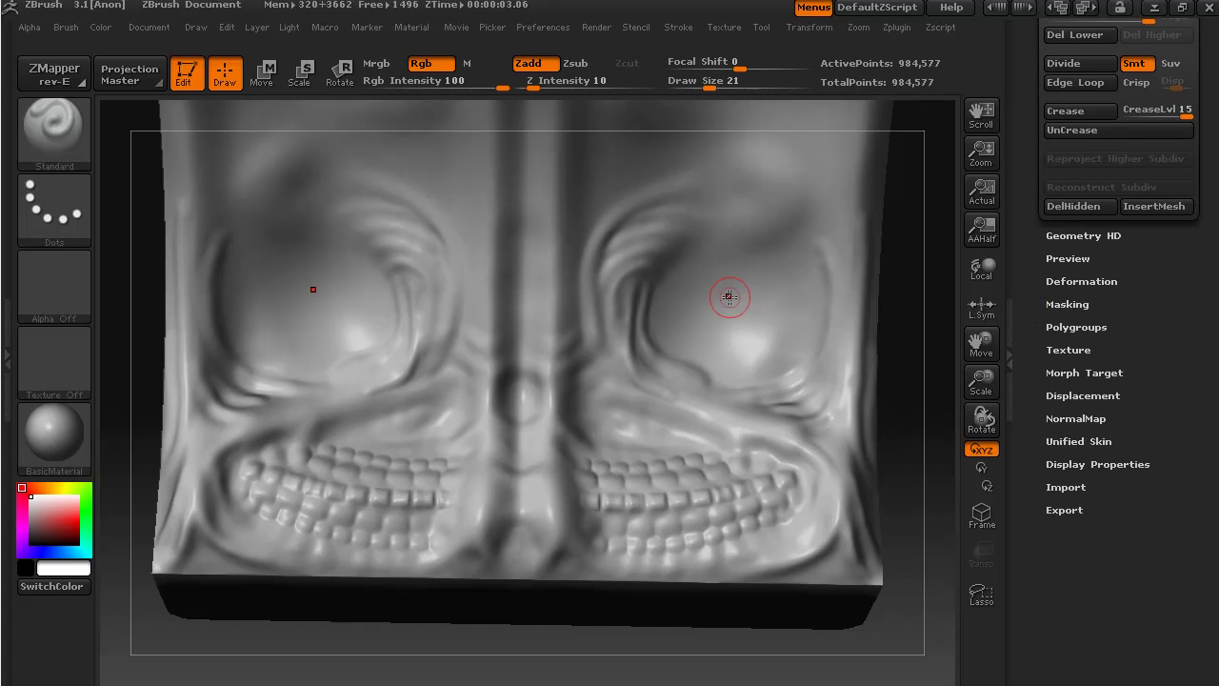
left_click(1067, 304)
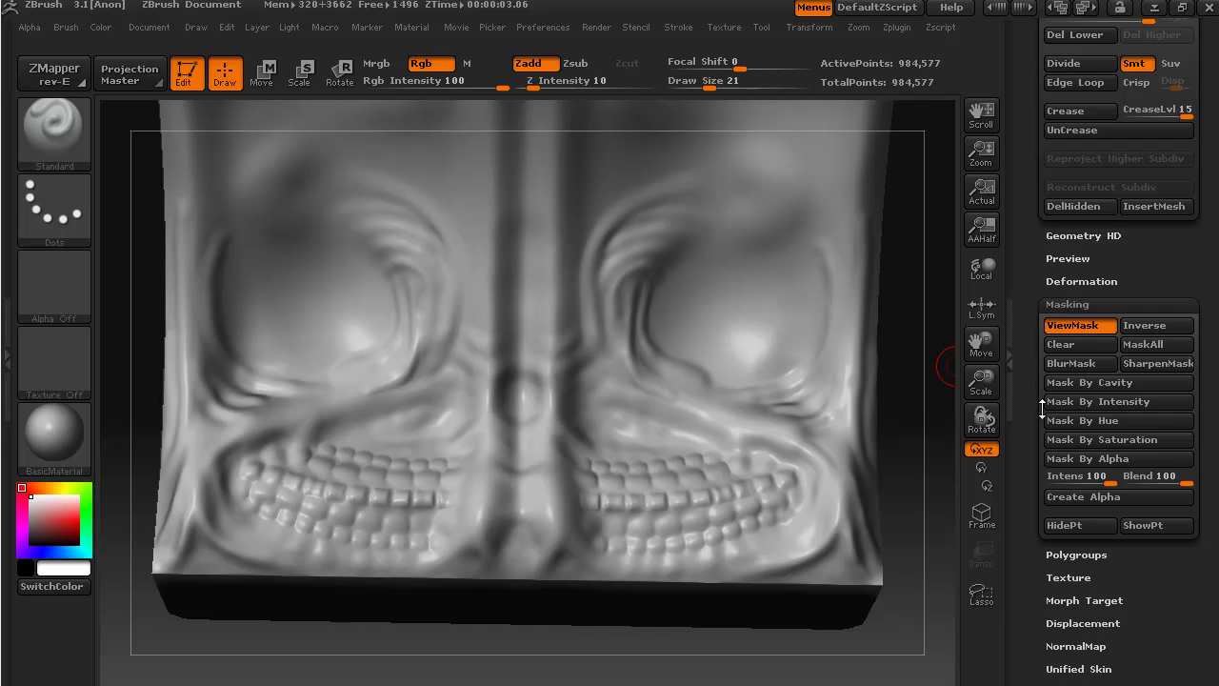
left_click(1103, 383)
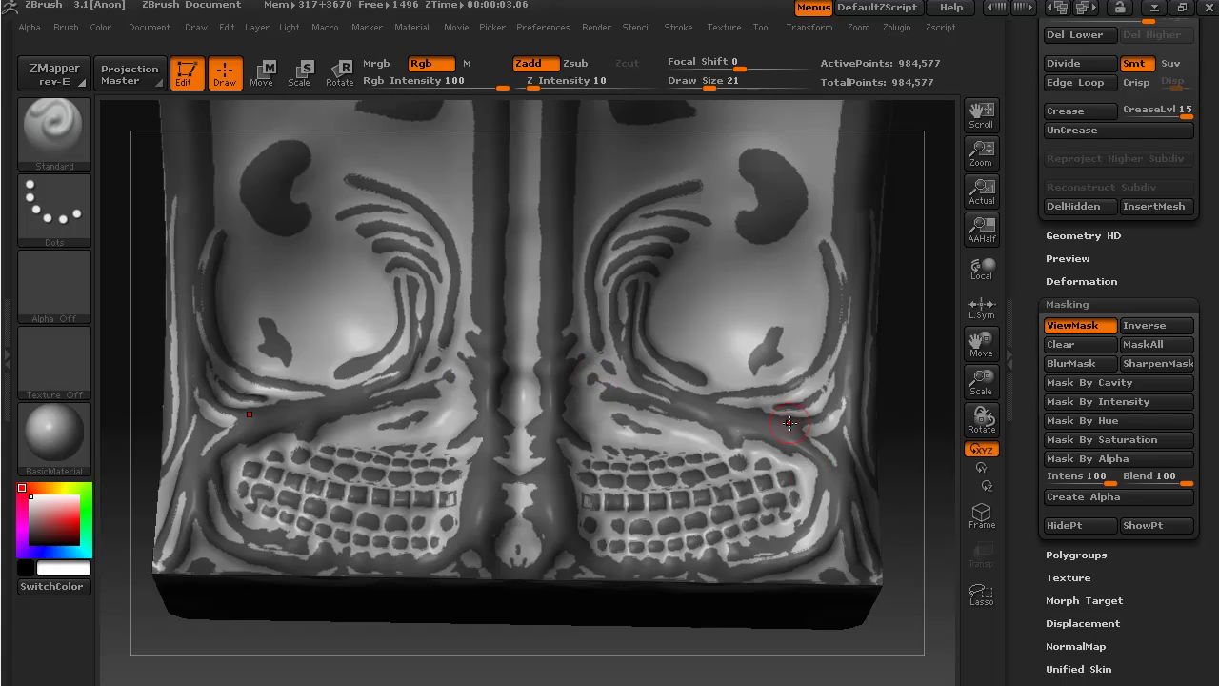
- Blur the cavity mask so its edges feather around the swirls and teeth
mouse_move(898, 583)
left_mouse_down()
mouse_move(809, 580)
mouse_move(708, 330)
left_mouse_up()
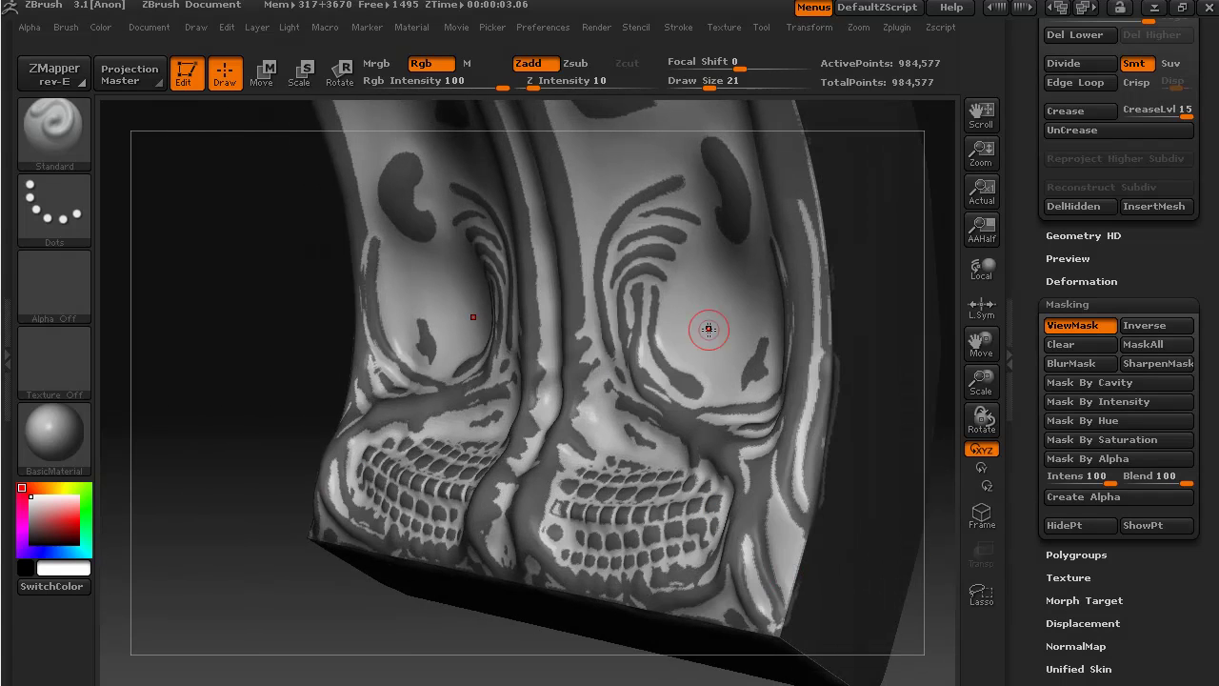
left_click_drag(337, 642, 392, 632, "shift")
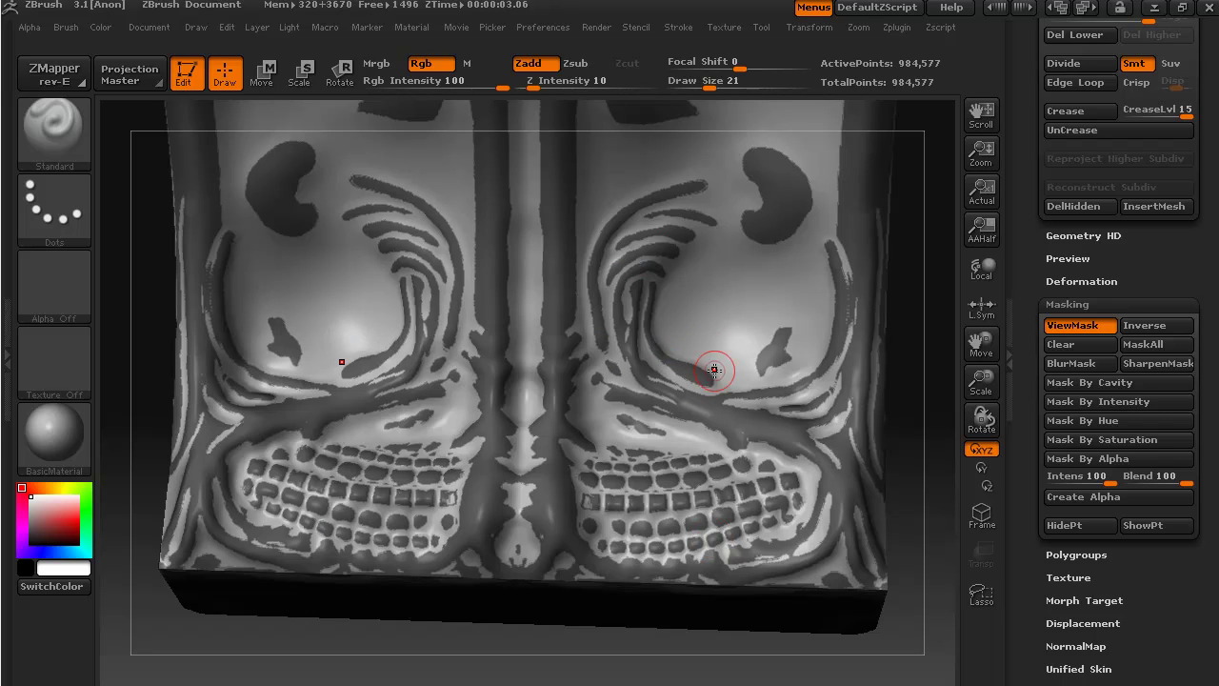
left_click(742, 422, "ctrl")
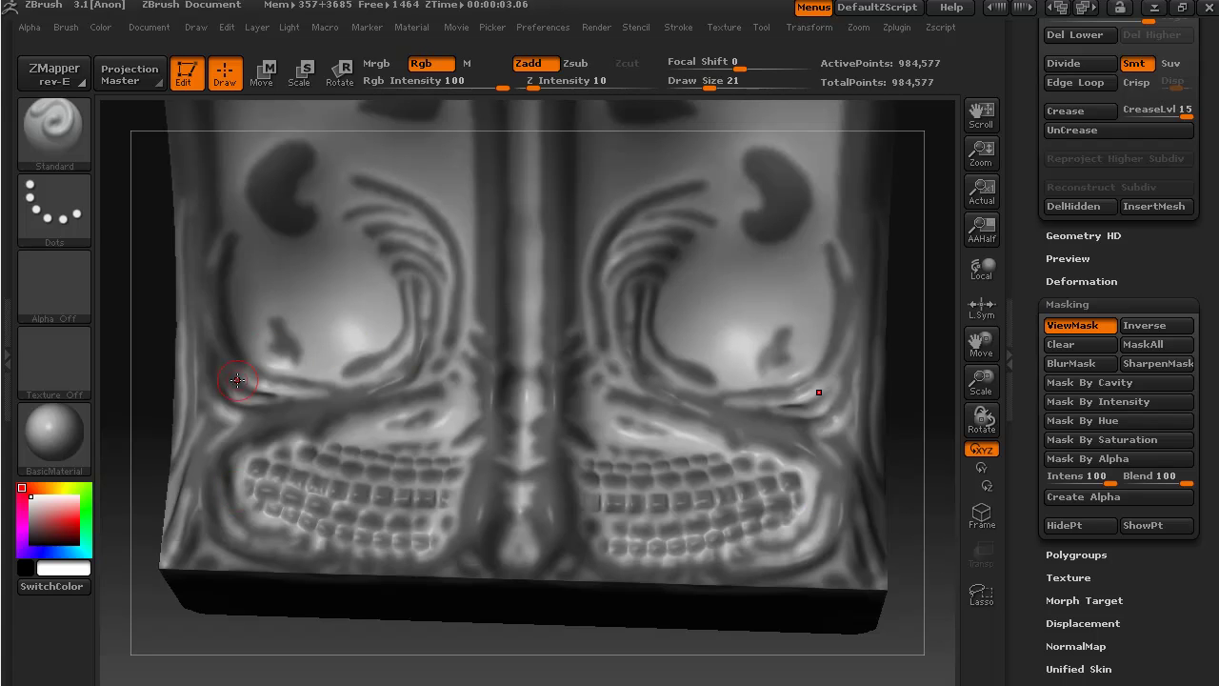
left_click(66, 203)
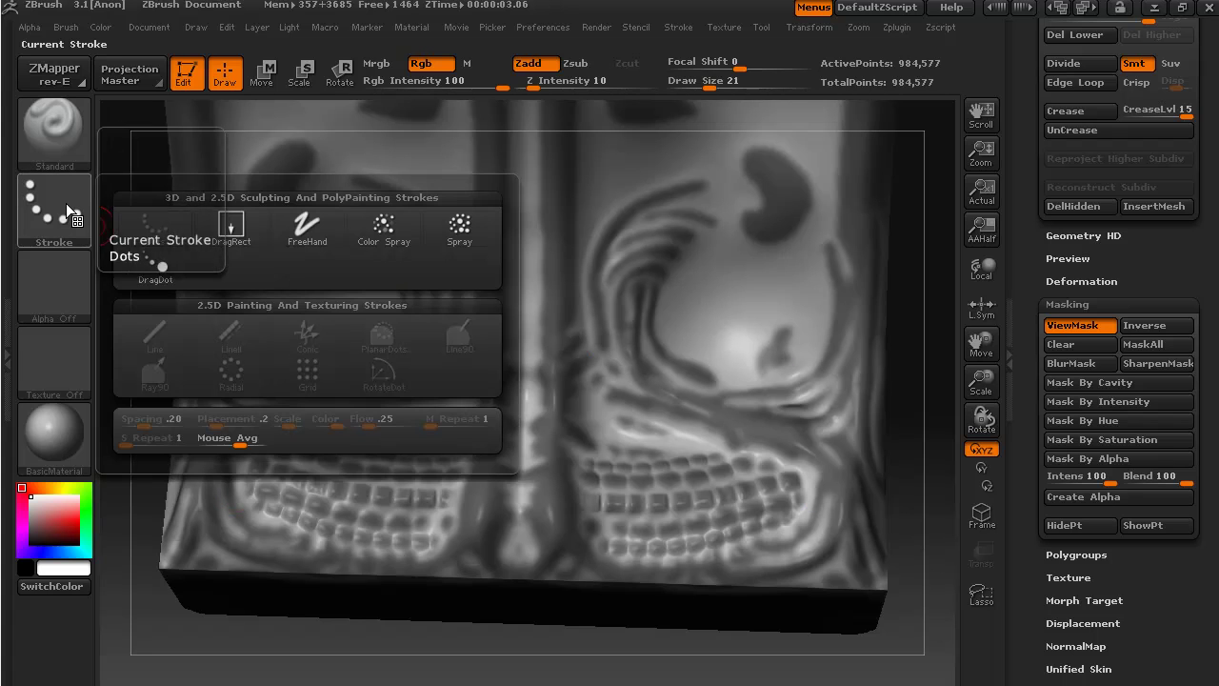
- Use the DragRect stroke with speckled Alpha 31 and Focal Shift 52
left_click(235, 227)
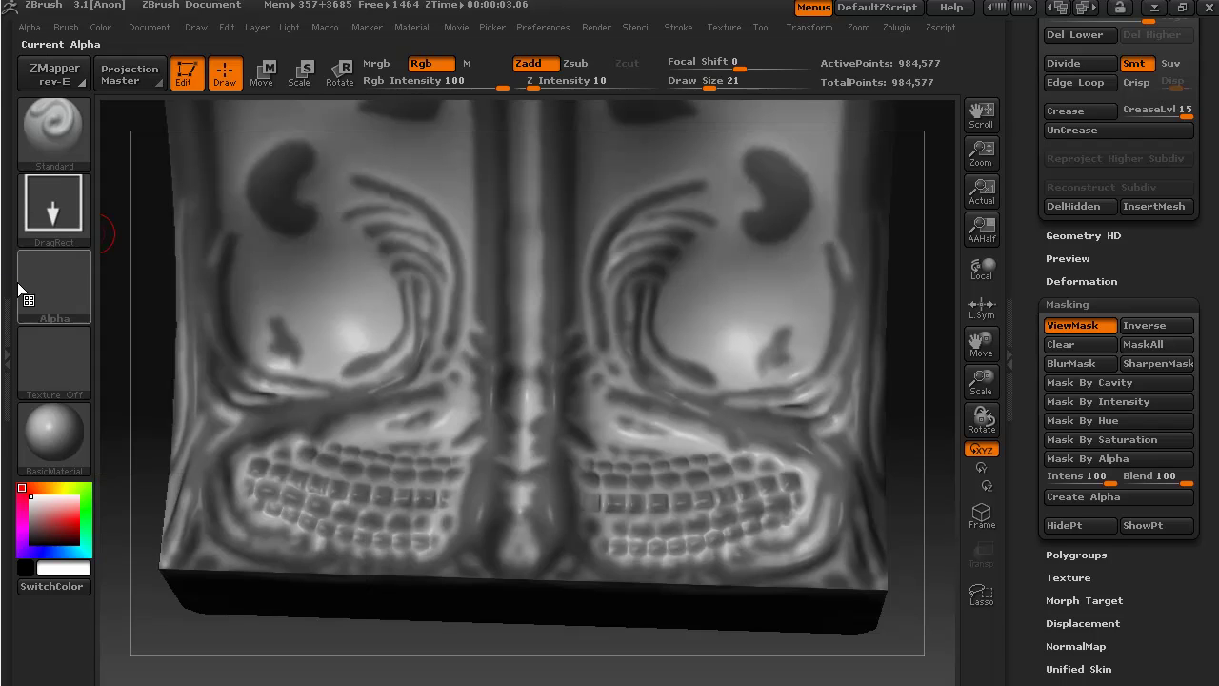
left_click(61, 277)
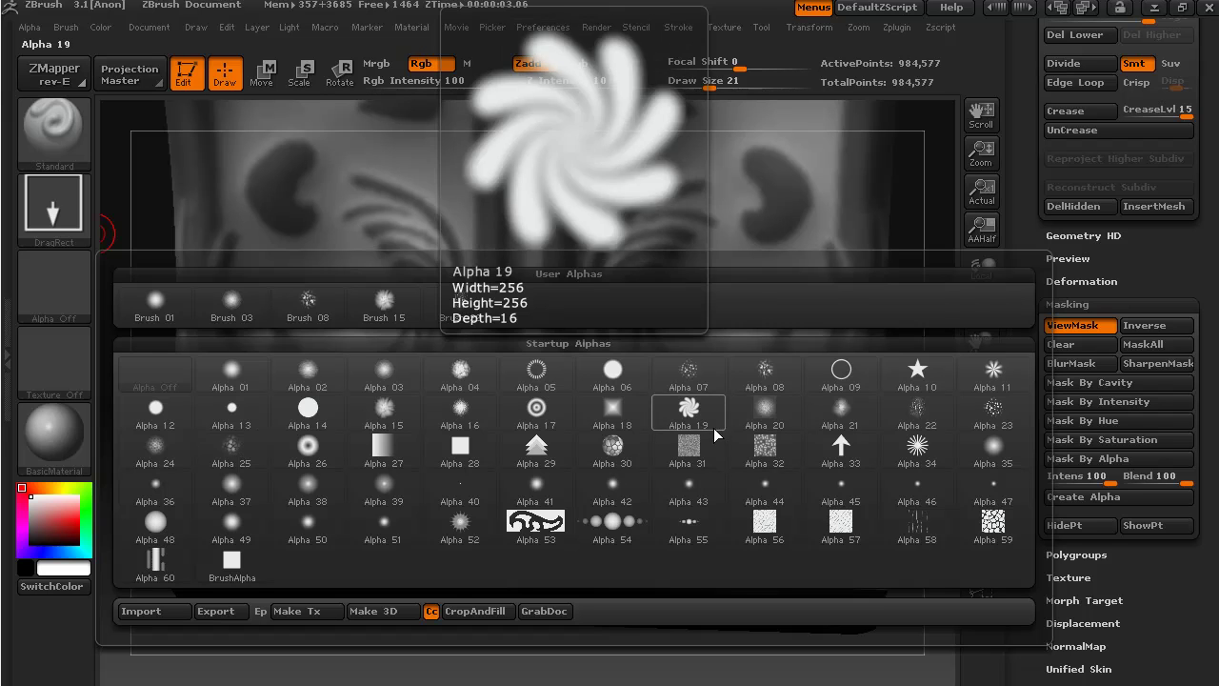
left_click(692, 451)
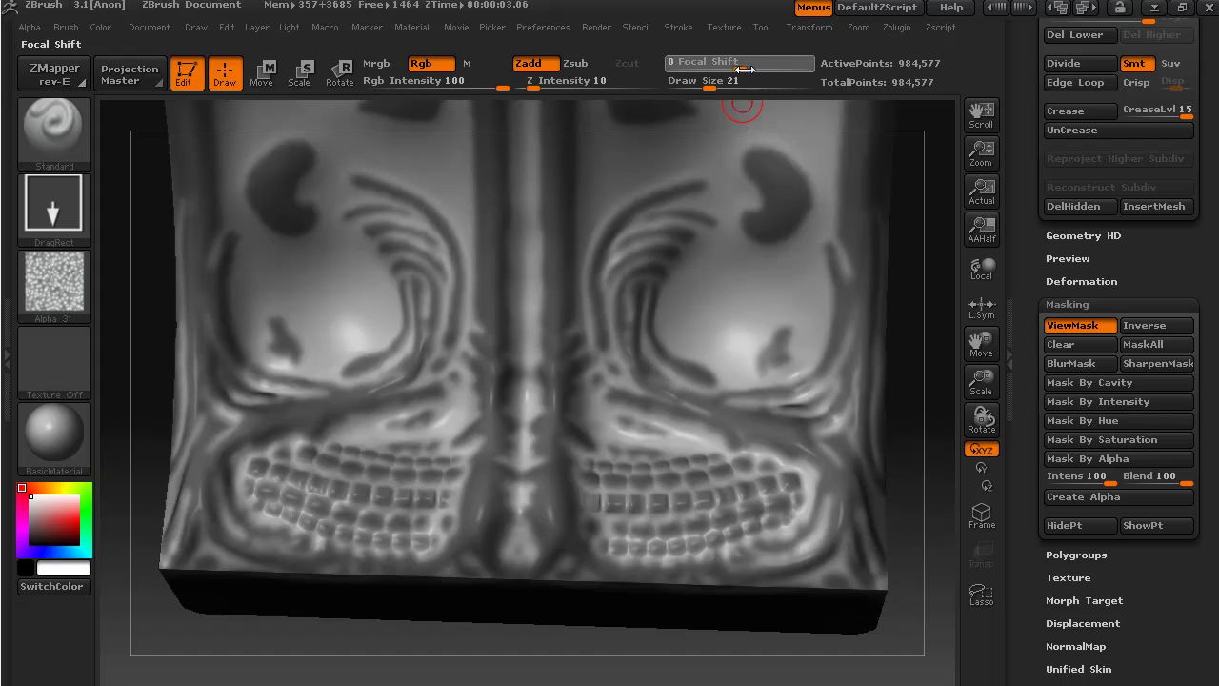
left_click_drag(740, 68, 779, 72)
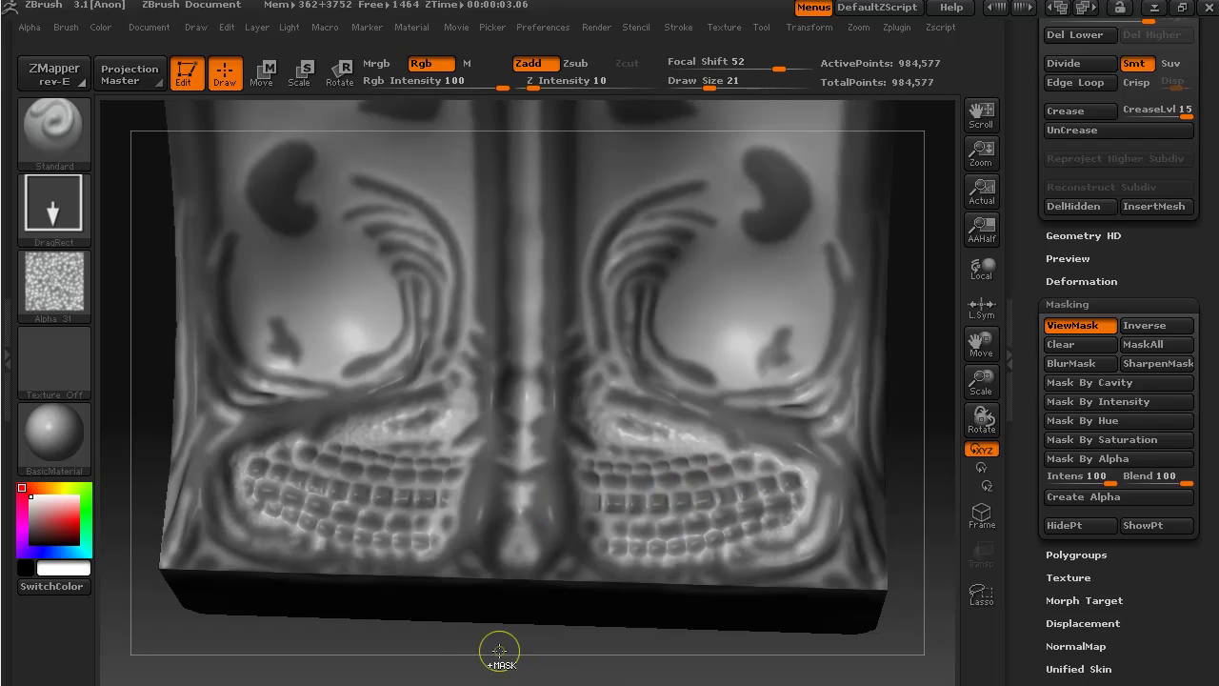
- Clear the whole mask, inspect the relief at an angle, and return to front view
left_click_drag(482, 656, 515, 664, "ctrl")
mouse_move(672, 667)
left_mouse_down()
mouse_move(629, 656)
mouse_move(640, 674)
left_mouse_up()
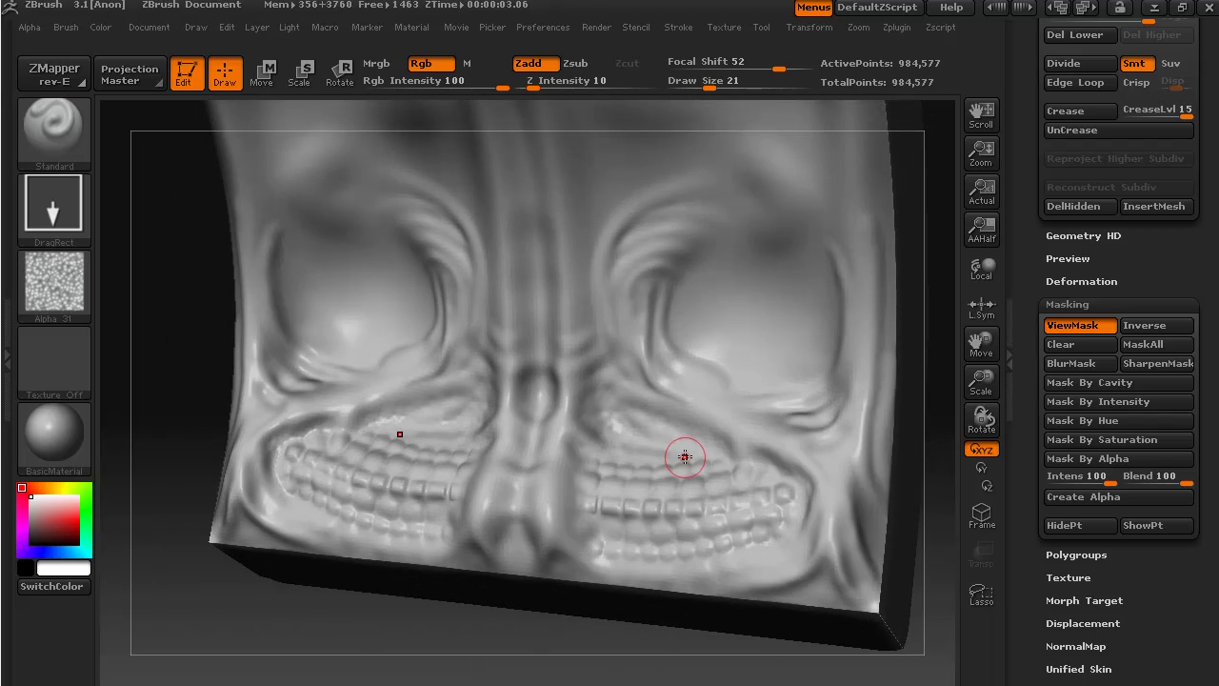
left_click_drag(533, 647, 635, 533)
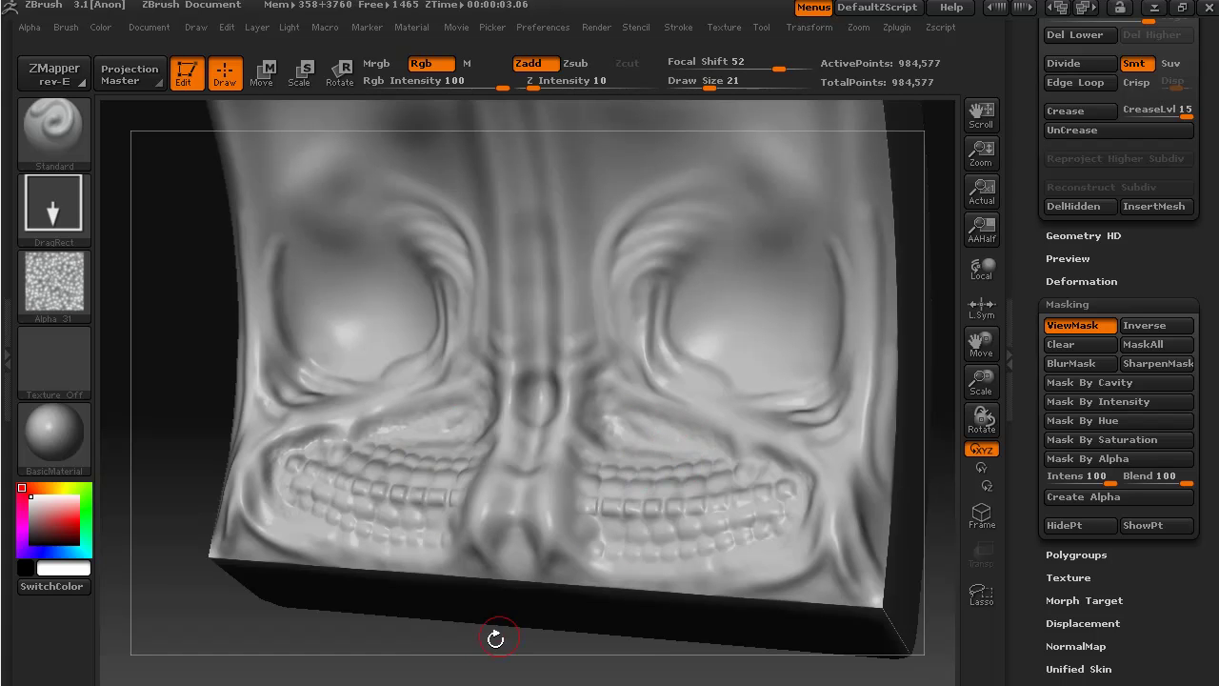
left_click_drag(442, 646, 495, 640, "shift")
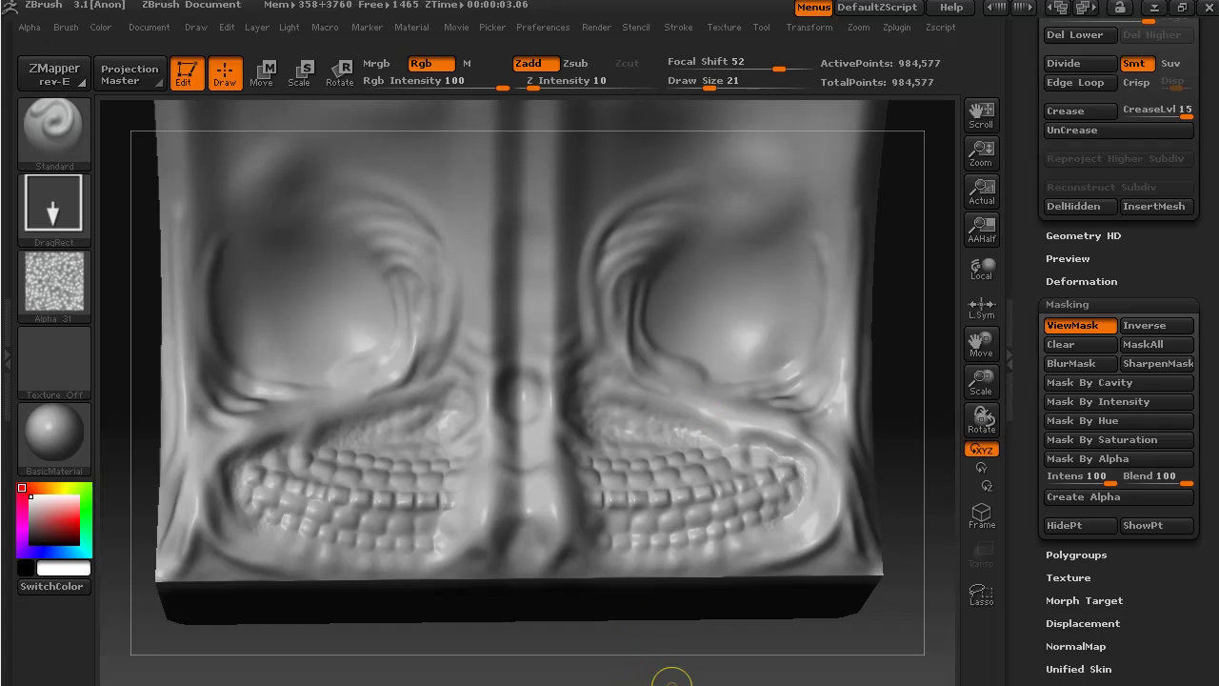
- Mask the relief by cavity and invert it, rotating to check the result
left_click(671, 678, "ctrl")
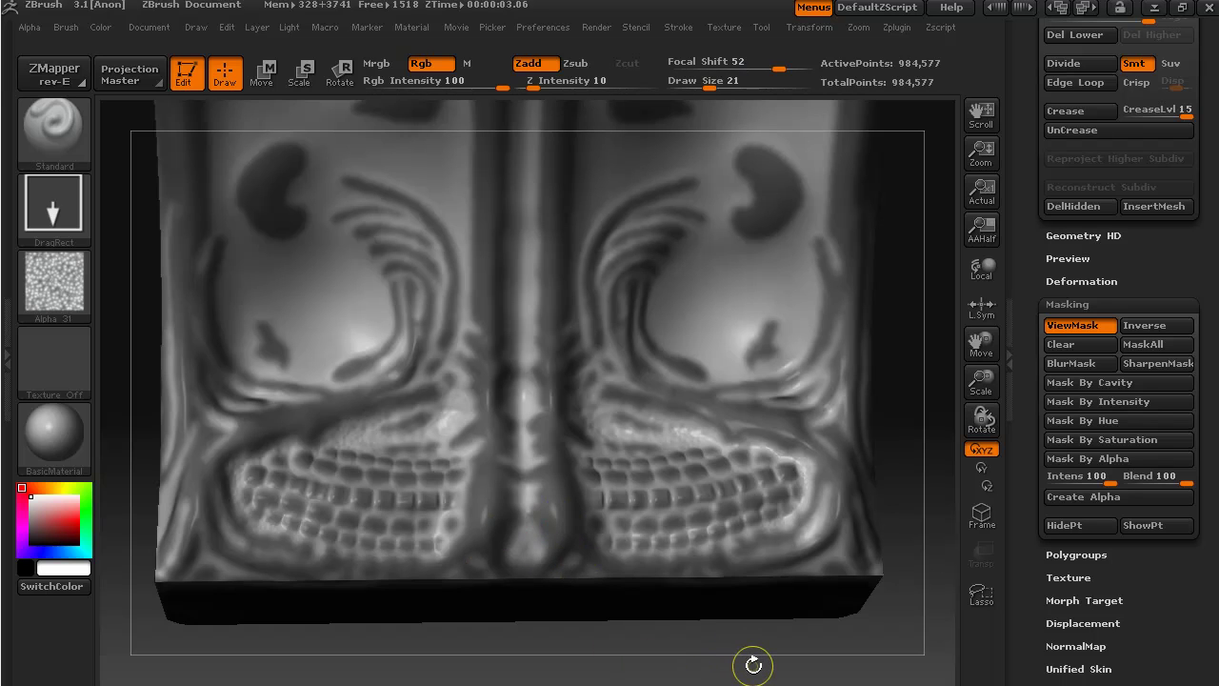
left_click(754, 664, "ctrl")
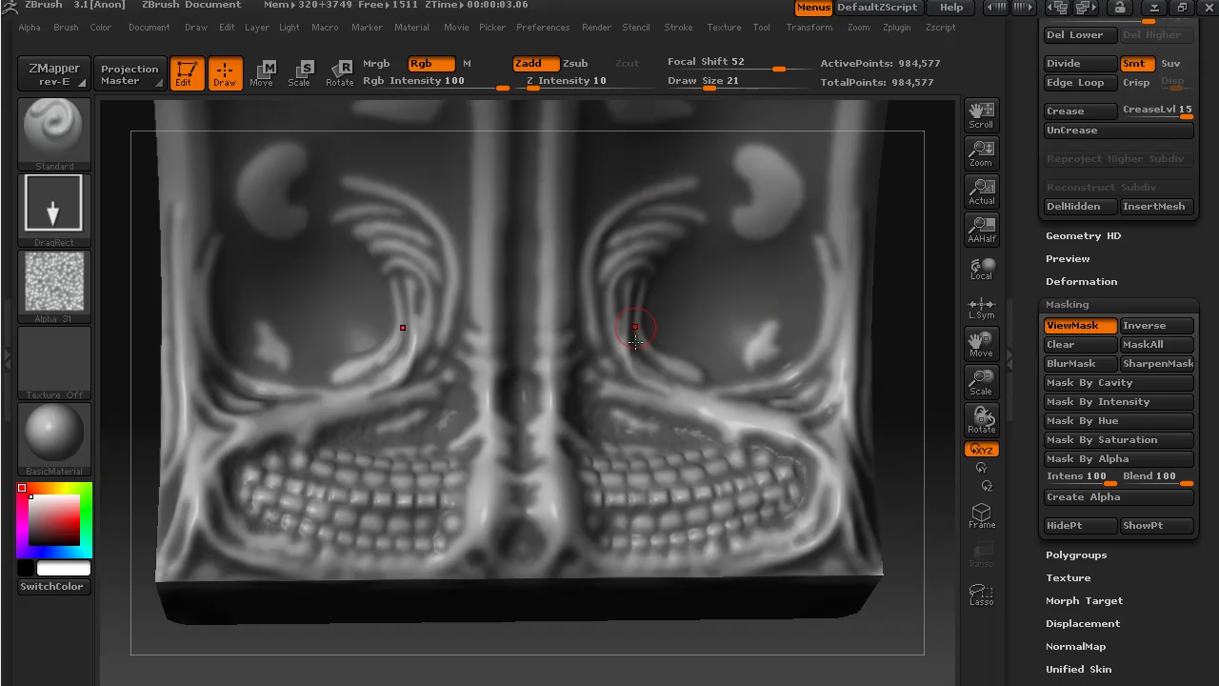
left_click_drag(904, 435, 862, 459)
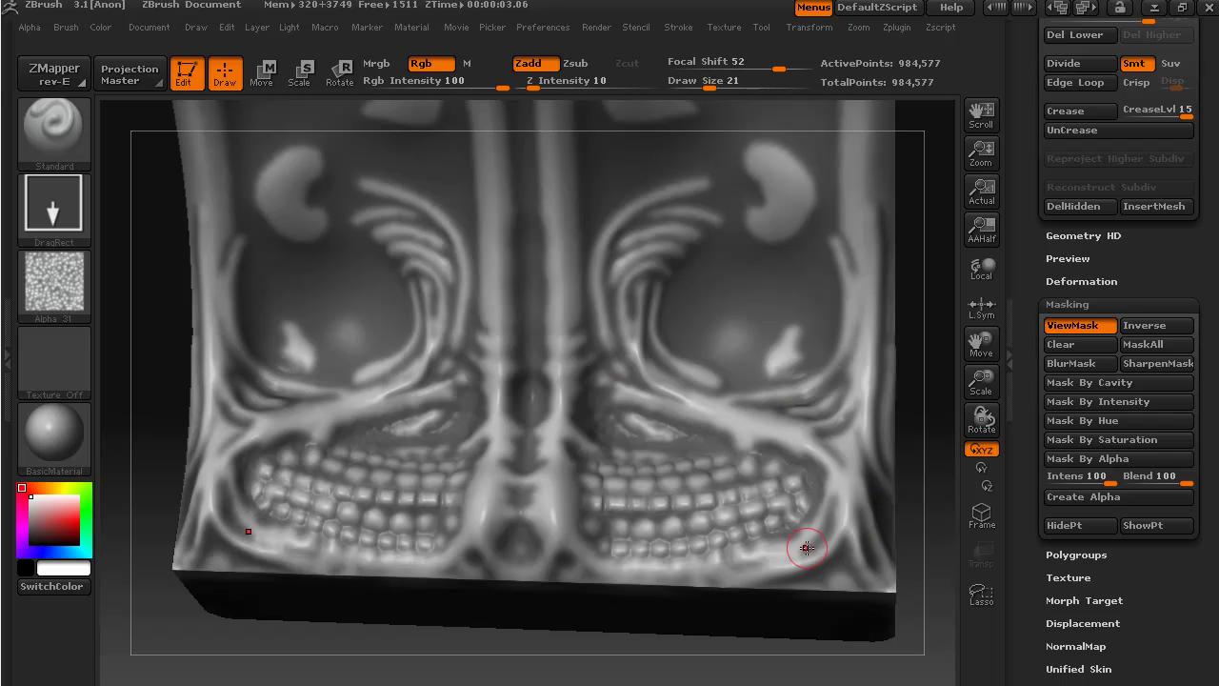
mouse_move(541, 668)
left_mouse_down()
mouse_move(562, 581)
mouse_move(558, 661)
mouse_move(530, 660)
mouse_move(535, 650)
left_mouse_up()
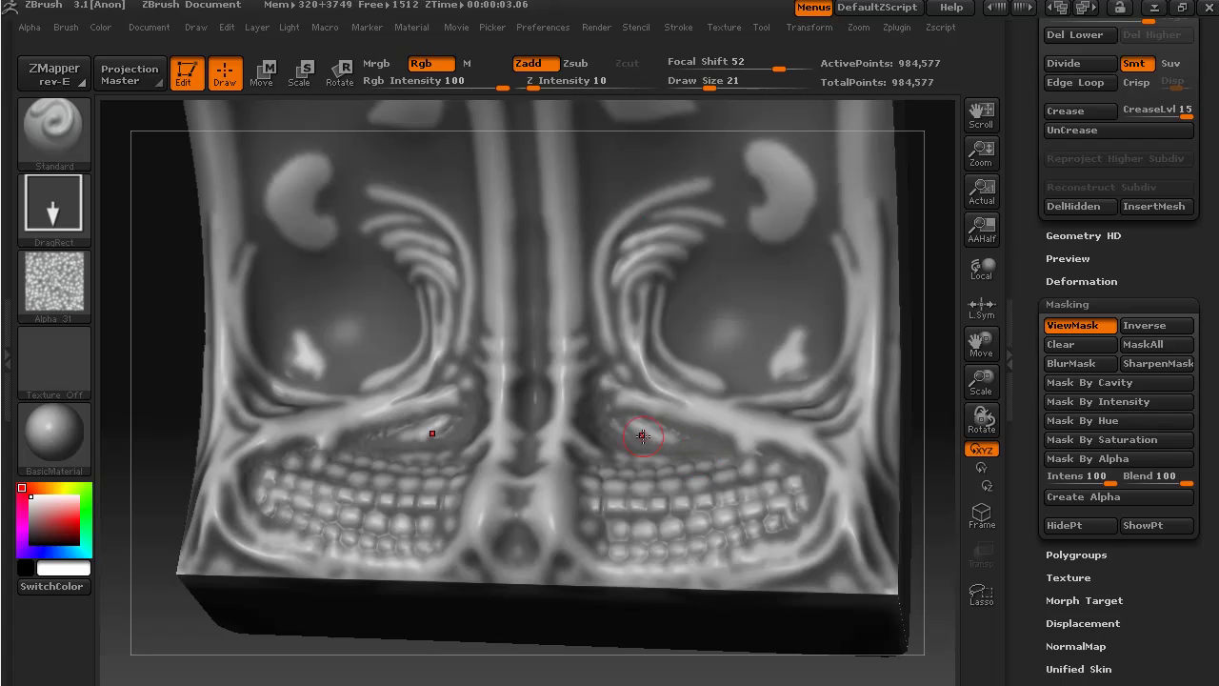
mouse_move(299, 654)
left_mouse_down()
mouse_move(343, 664)
mouse_move(368, 625)
mouse_move(302, 609)
mouse_move(308, 654)
mouse_move(291, 656)
mouse_move(259, 627)
mouse_move(263, 640)
left_mouse_up()
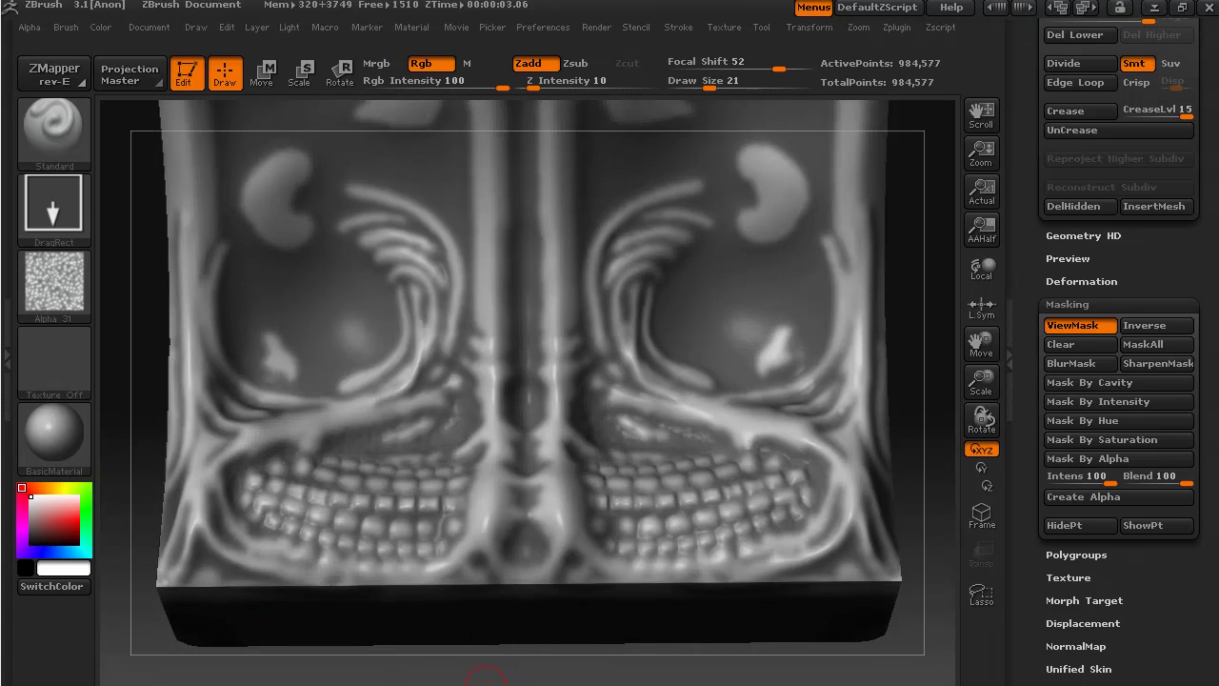
- Invert again, sharpen and blur the mask twice, then invert so raised bands are unmasked
left_click(489, 659, "ctrl")
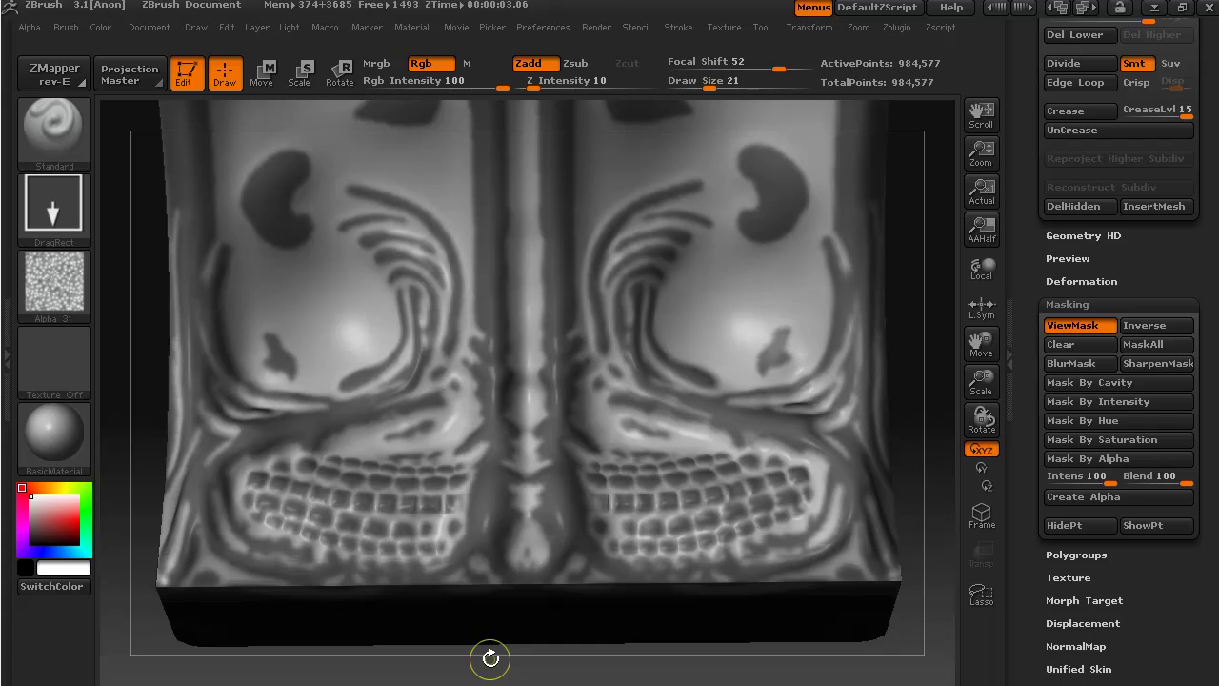
left_click(490, 658, "ctrl+alt")
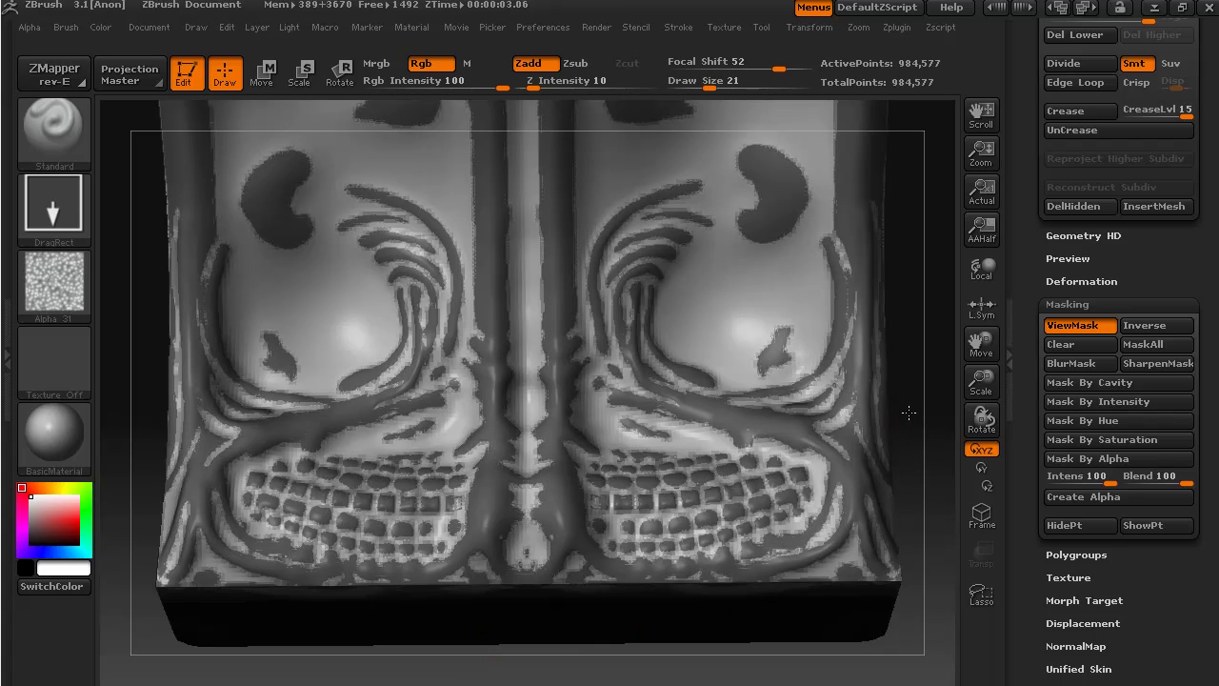
mouse_move(888, 430)
left_mouse_down()
mouse_move(928, 370)
mouse_move(923, 379)
left_mouse_up()
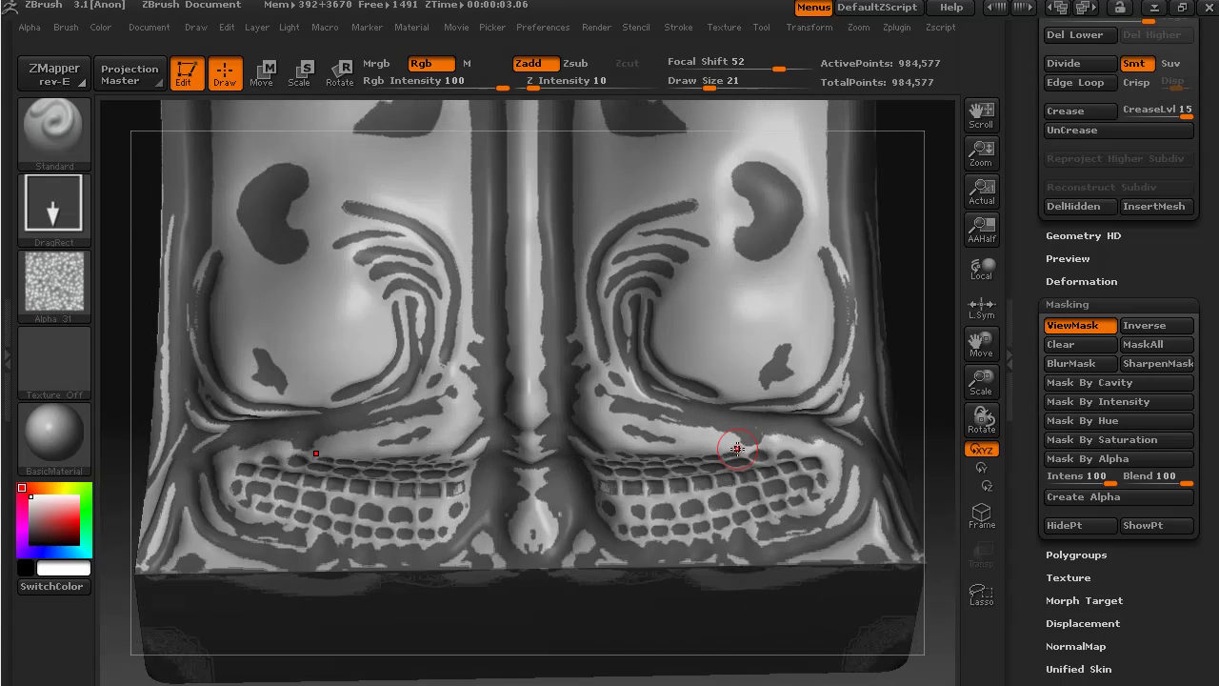
left_click(577, 500, "ctrl")
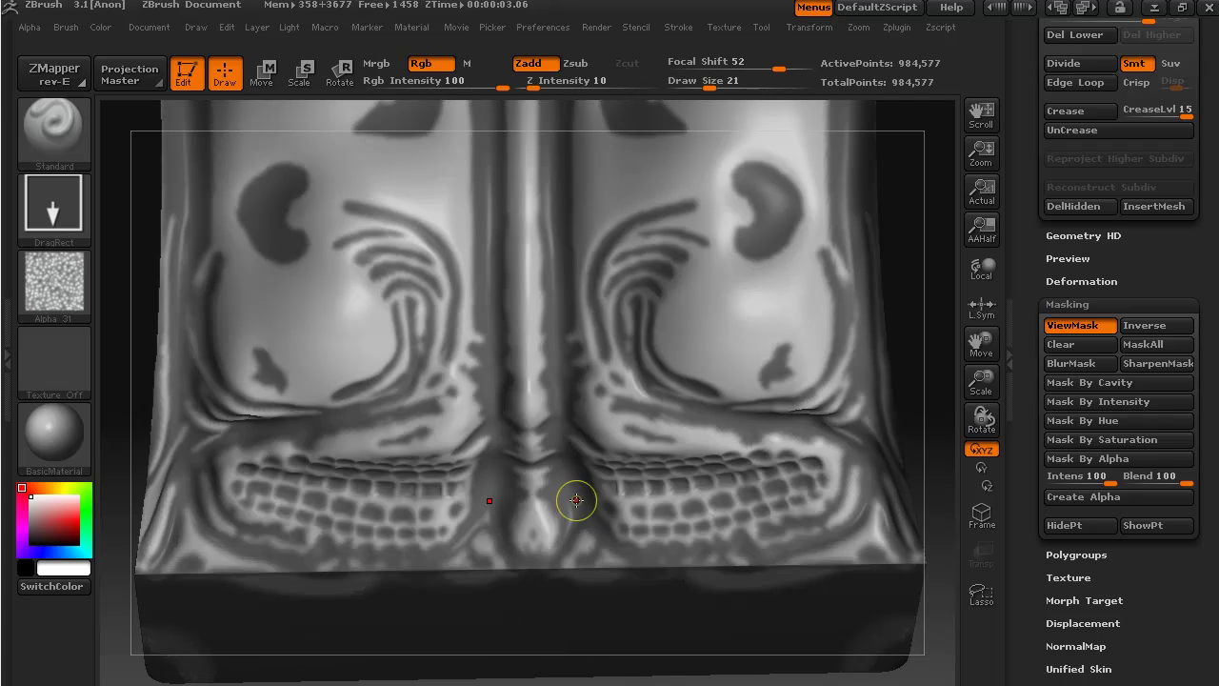
left_click(576, 500, "ctrl")
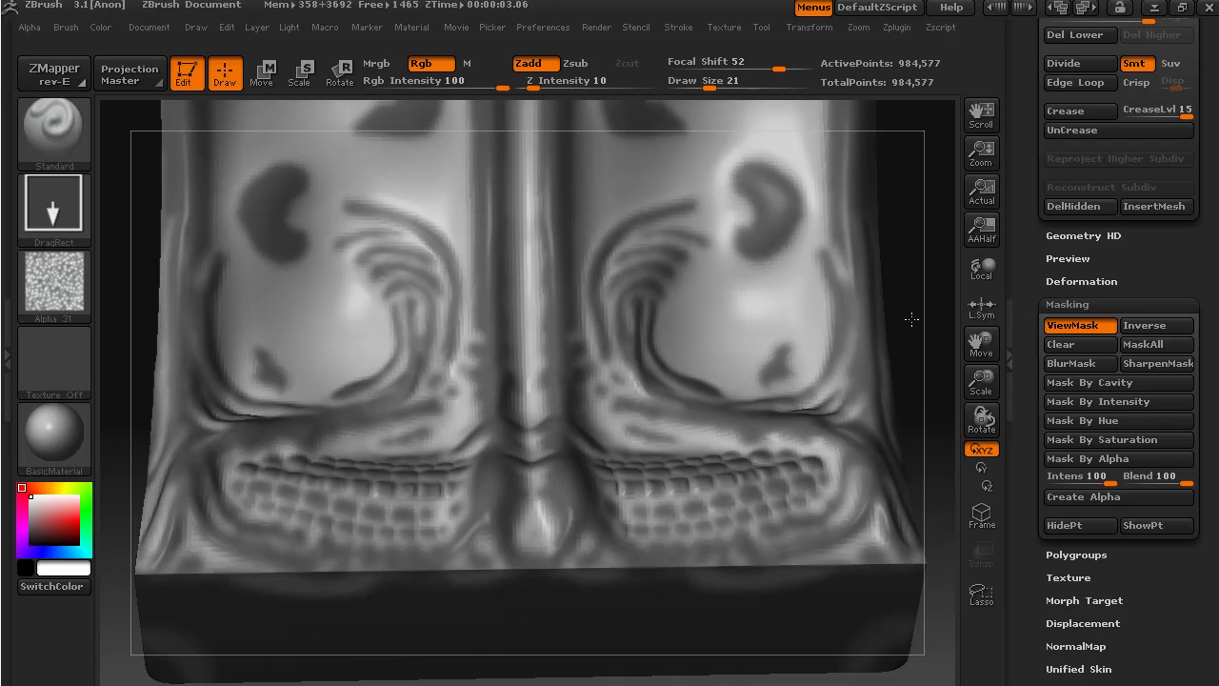
left_click_drag(905, 324, 886, 350)
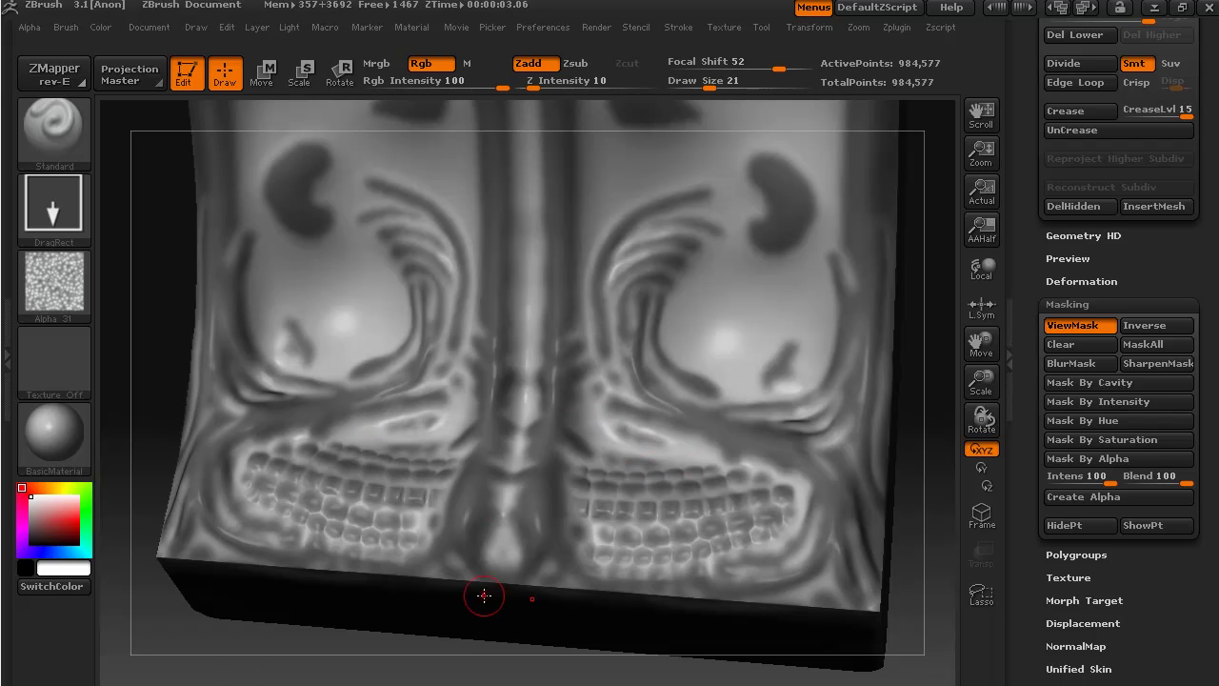
left_click(226, 650, "ctrl")
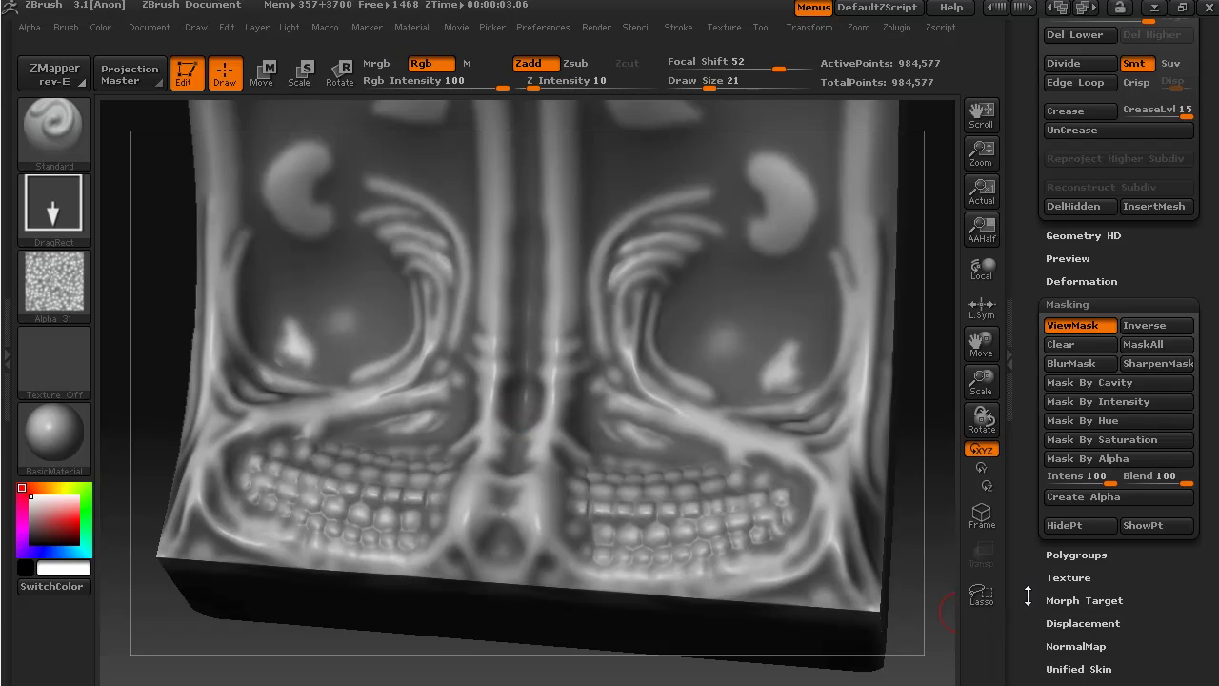
left_click_drag(1035, 599, 1011, 467)
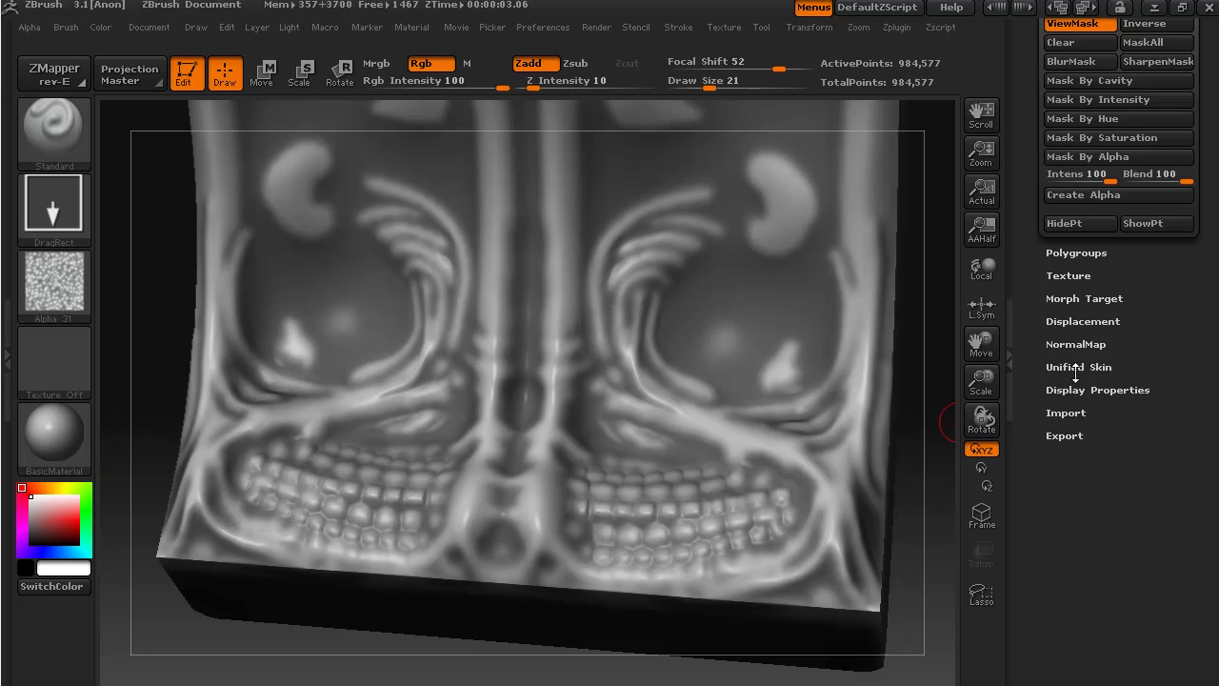
- Apply a Deformation Noise of 7 to the unmasked areas, redoing the first attempt
left_click_drag(1036, 309, 1037, 430)
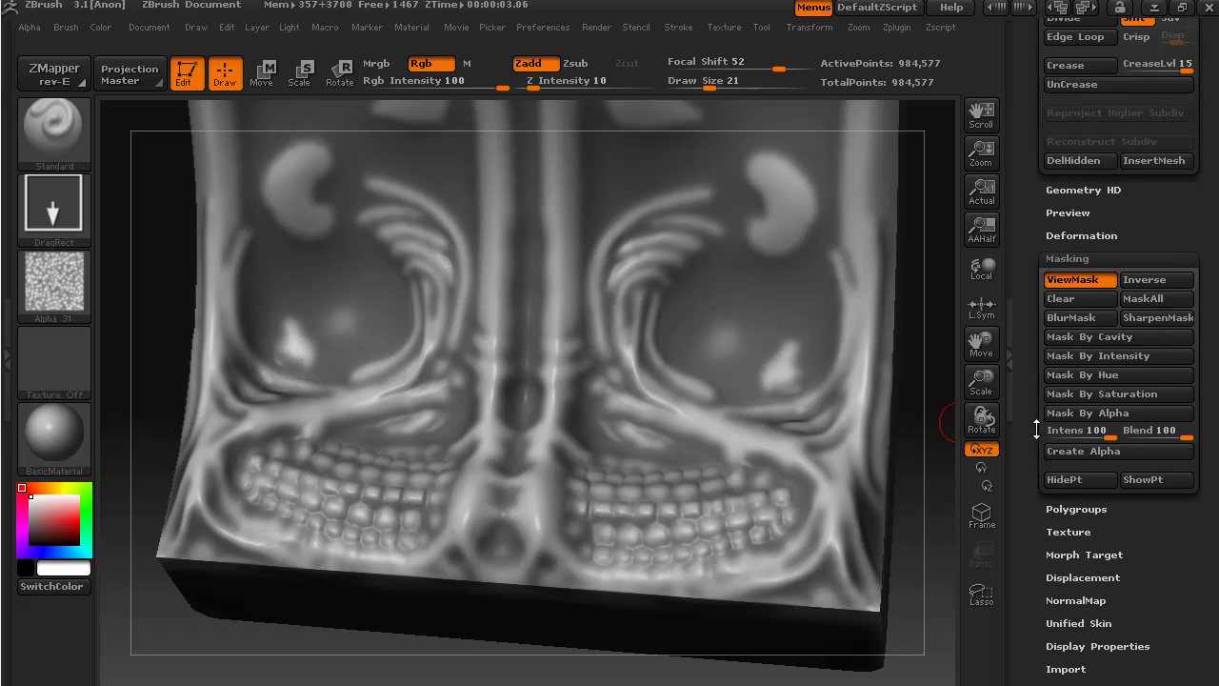
left_click(1071, 235)
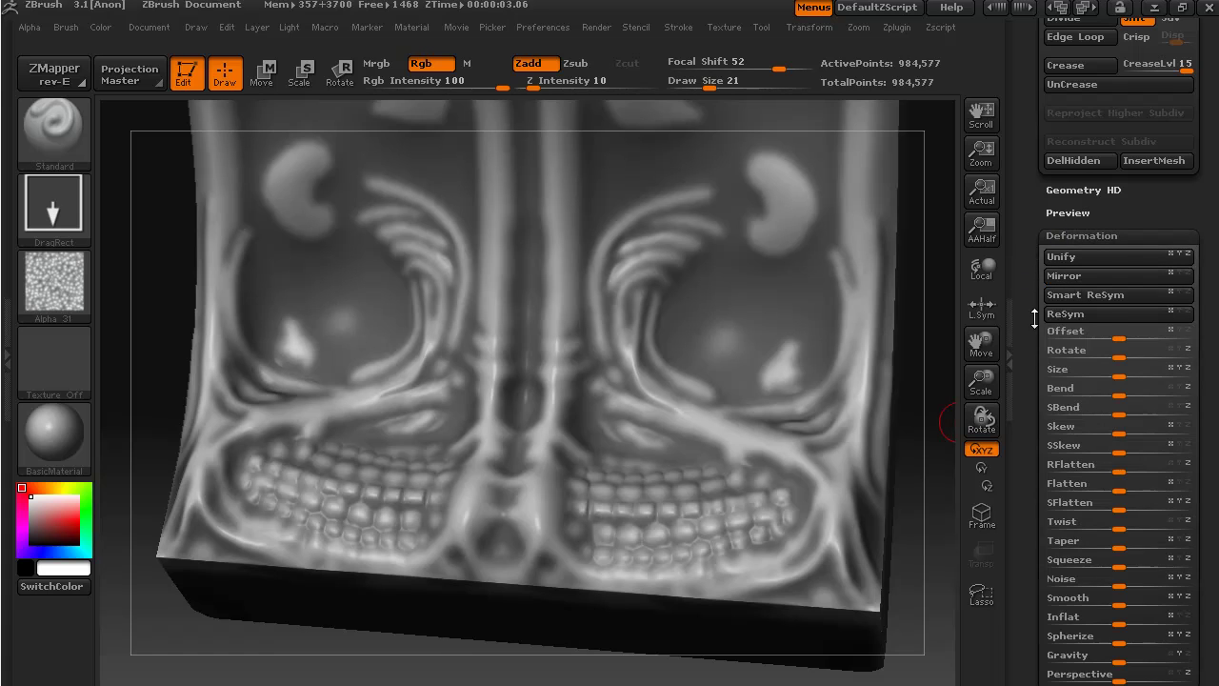
left_click_drag(1038, 363, 1038, 178)
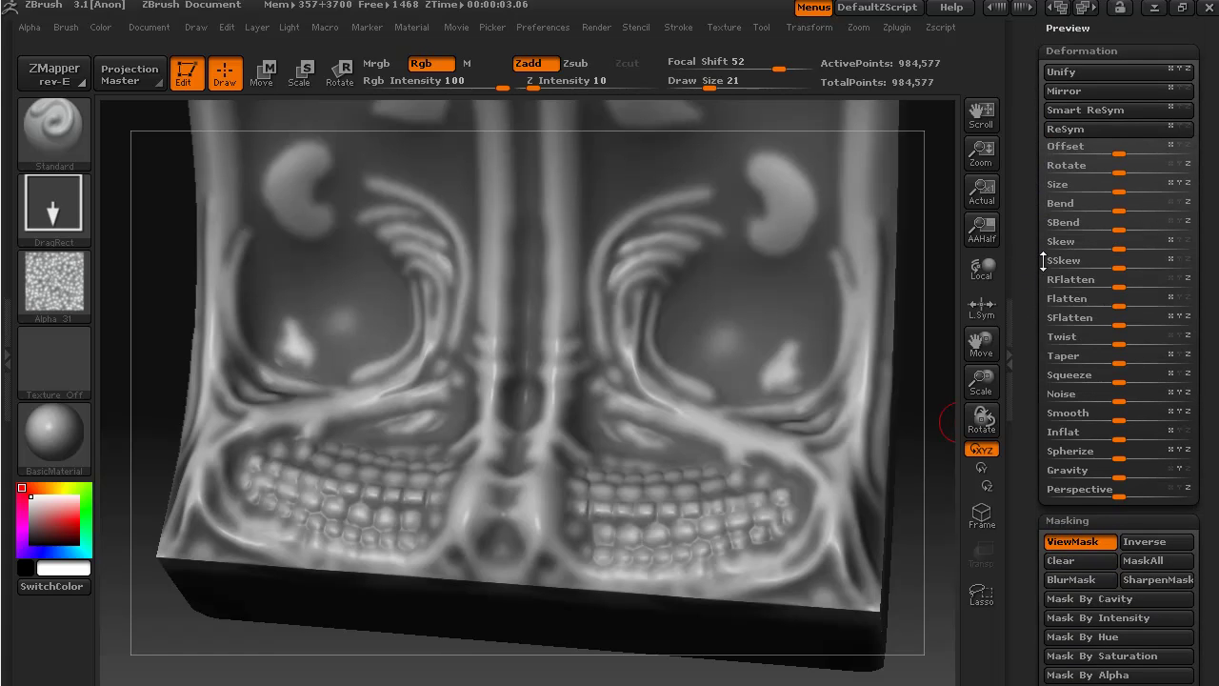
left_click_drag(1119, 400, 1137, 401)
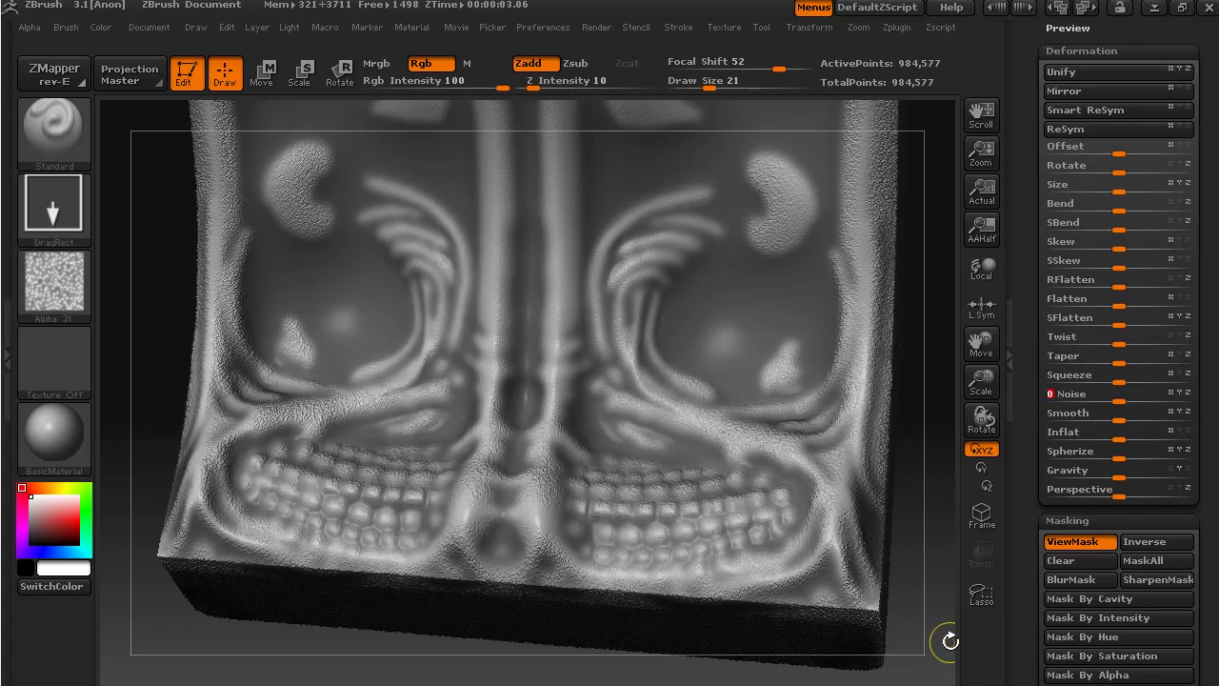
key("ctrl+z")
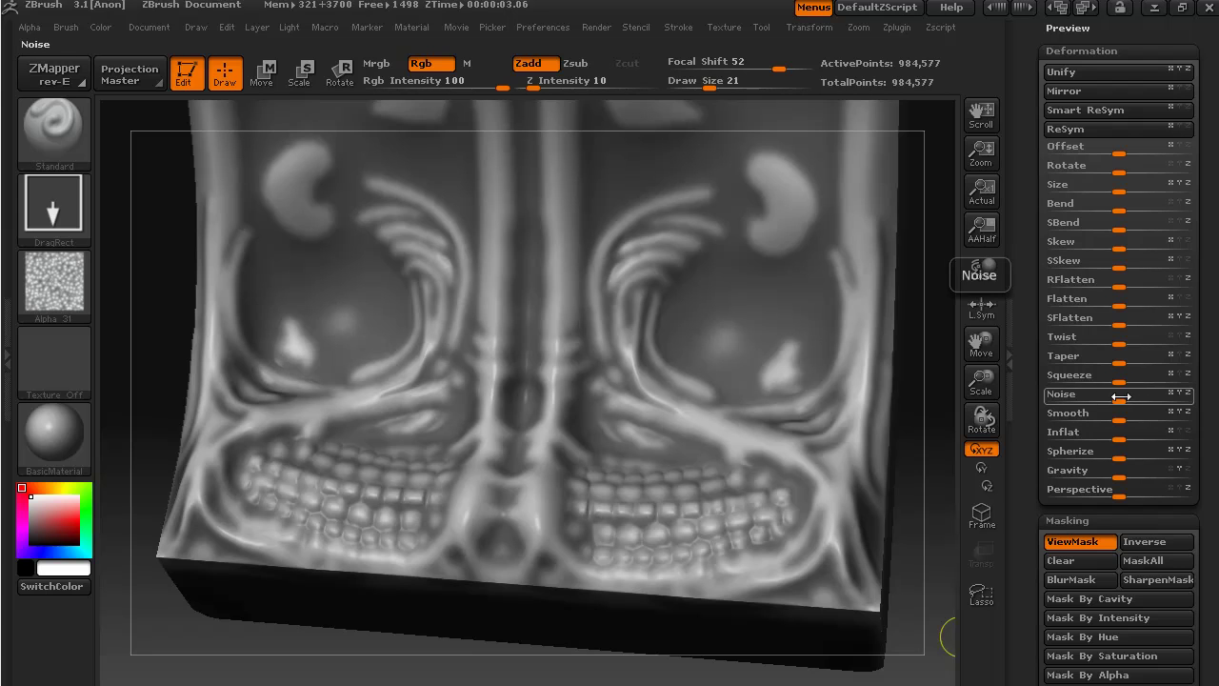
left_click_drag(1121, 399, 1124, 400)
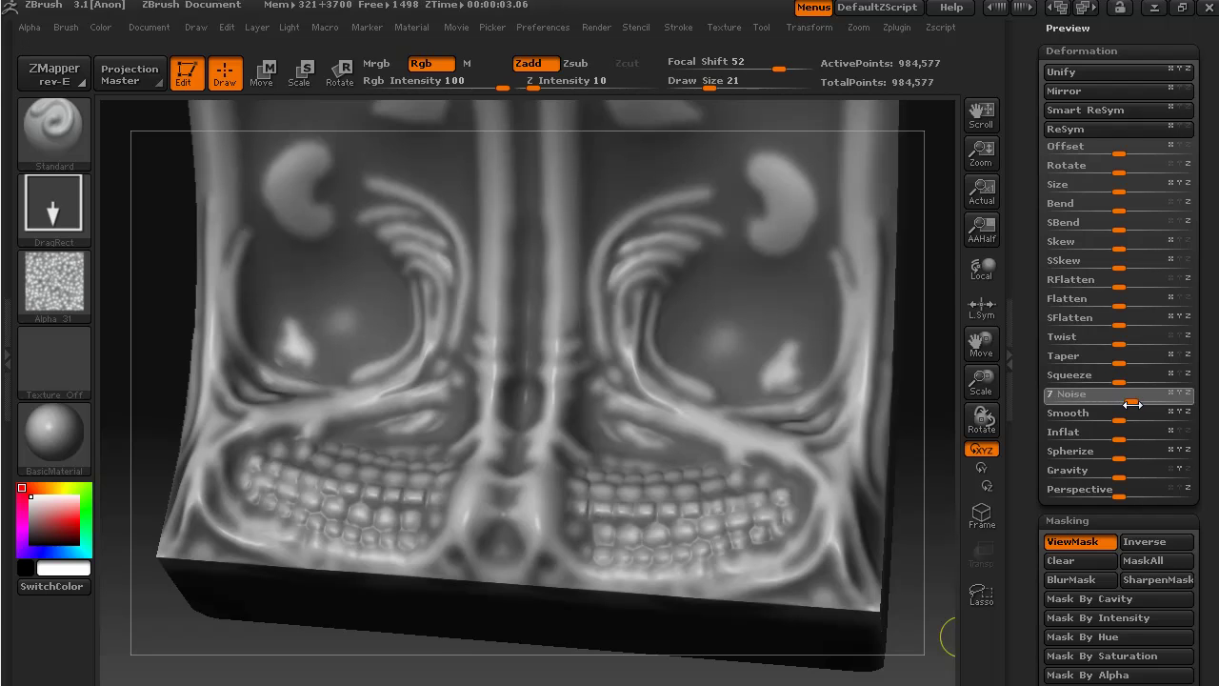
left_click_drag(1132, 404, 1132, 404)
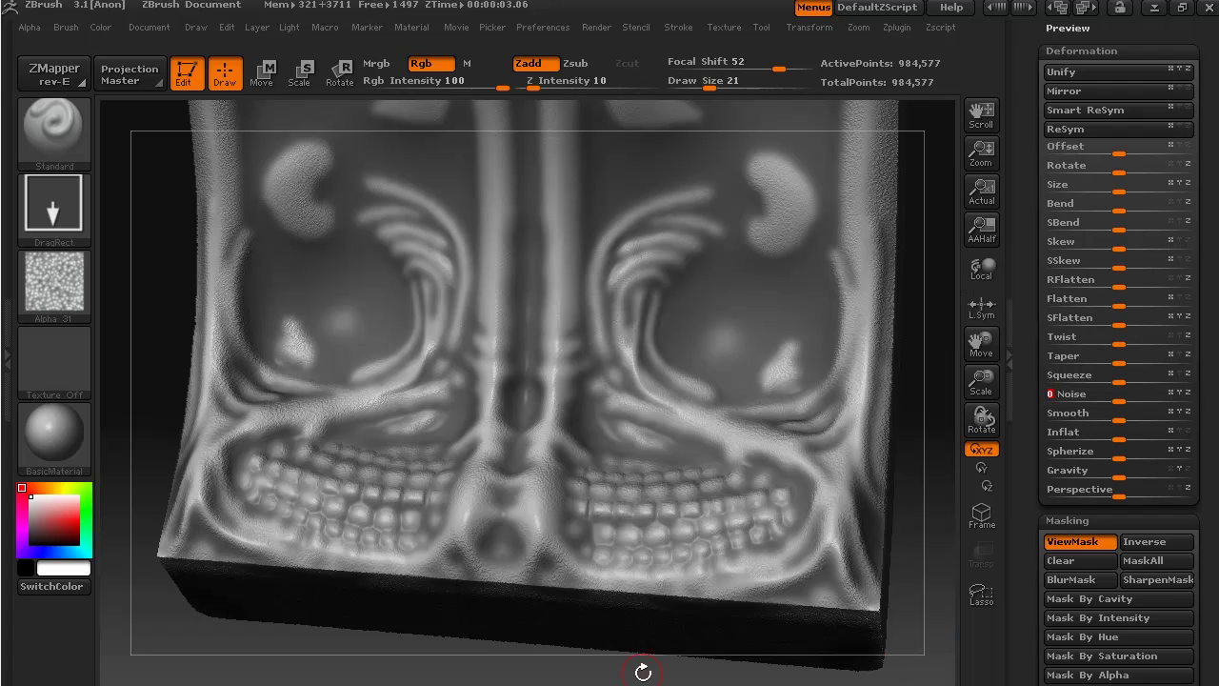
mouse_move(404, 678)
left_mouse_down()
mouse_move(373, 675)
mouse_move(414, 673)
left_mouse_up()
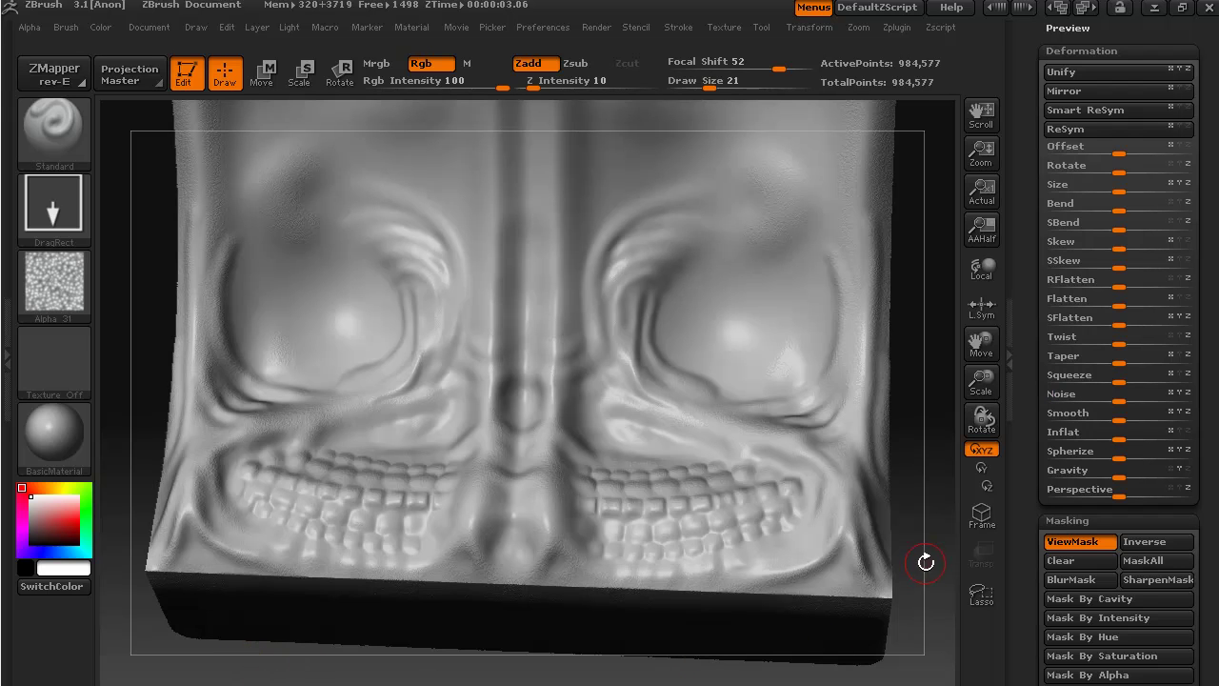
- Orbit the relief to view it from the left side, the front, and from above
left_click_drag(926, 562, 870, 584)
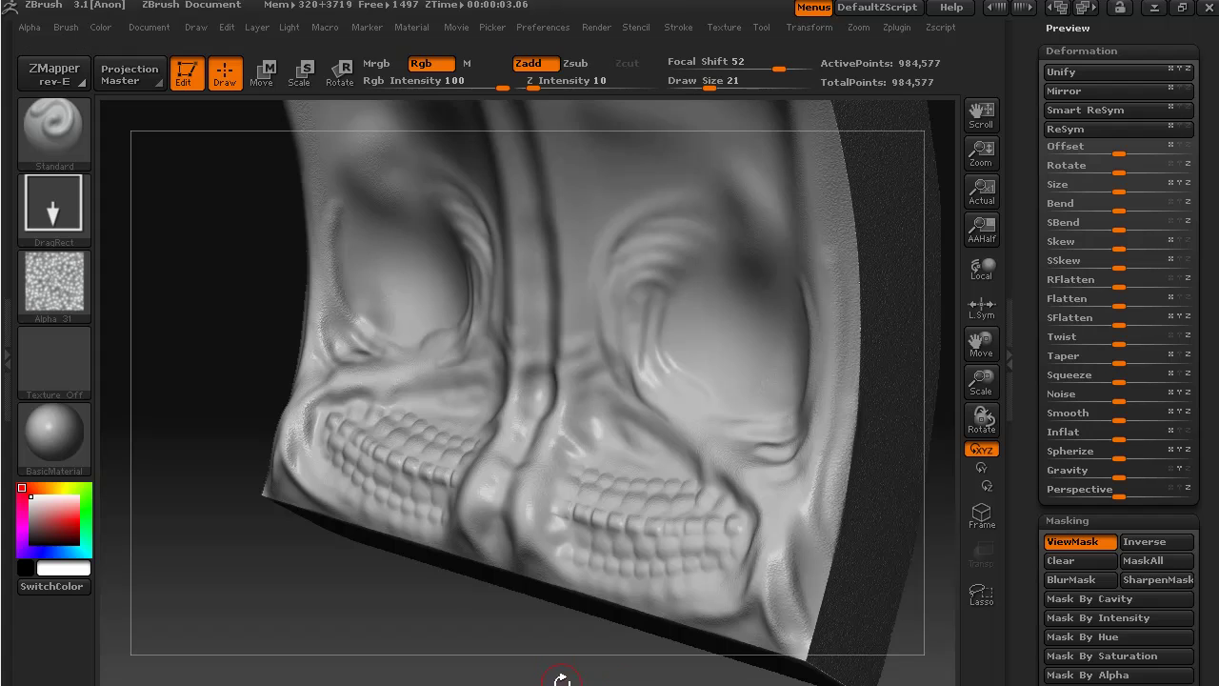
mouse_move(558, 675)
left_mouse_down()
mouse_move(553, 656)
mouse_move(596, 615)
mouse_move(594, 644)
mouse_move(574, 655)
mouse_move(713, 631)
mouse_move(590, 631)
mouse_move(641, 599)
left_mouse_up()
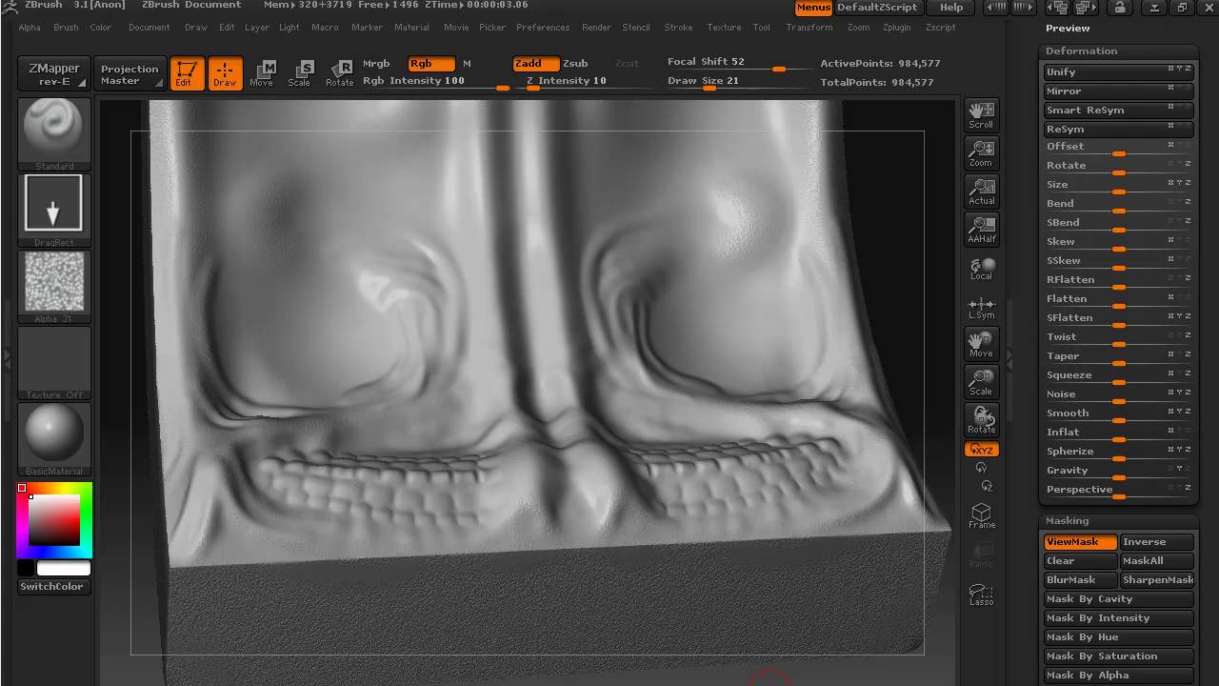
mouse_move(769, 678)
left_mouse_down()
mouse_move(742, 642)
mouse_move(764, 642)
left_mouse_up()
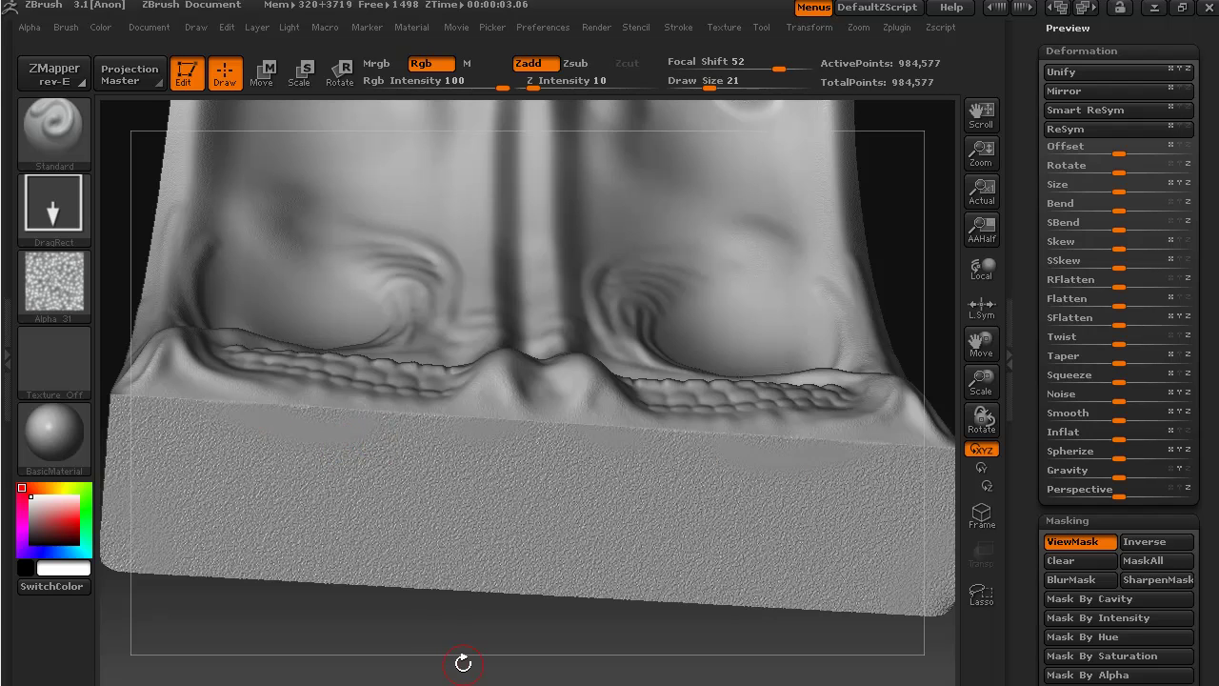
mouse_move(463, 661)
left_mouse_down()
mouse_move(414, 643)
mouse_move(416, 416)
mouse_move(931, 315)
mouse_move(911, 305)
left_mouse_up()
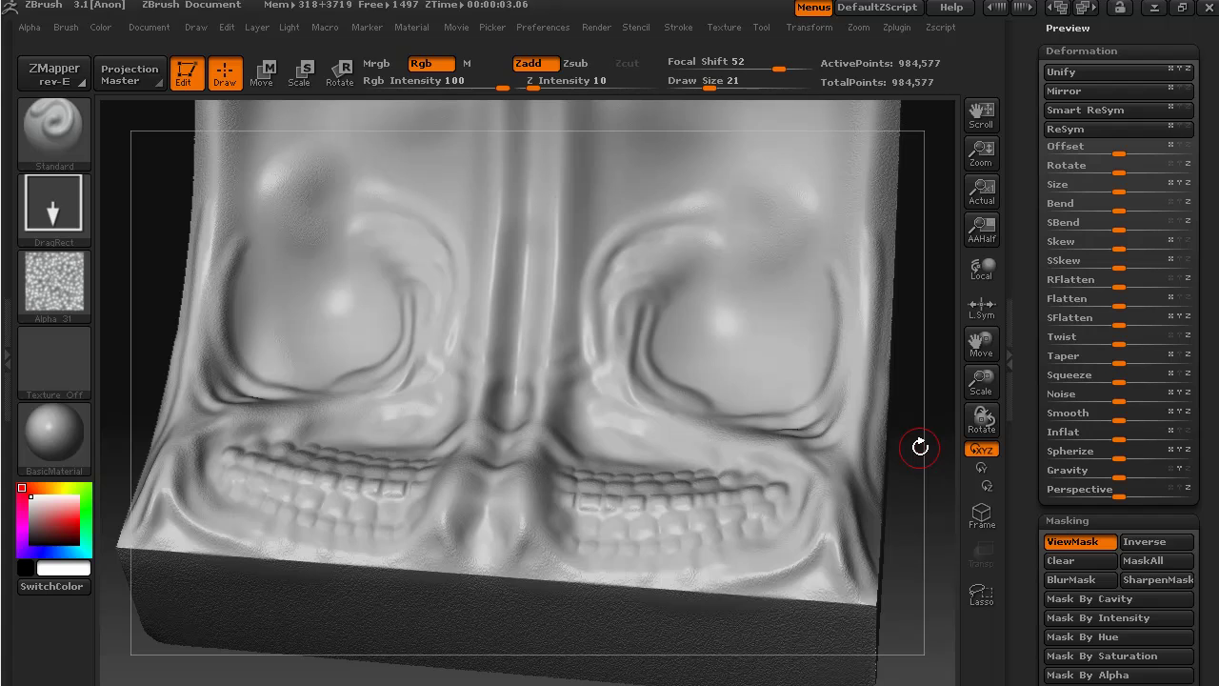
mouse_move(925, 450)
left_mouse_down()
mouse_move(899, 596)
mouse_move(919, 599)
mouse_move(848, 585)
mouse_move(912, 588)
left_mouse_up()
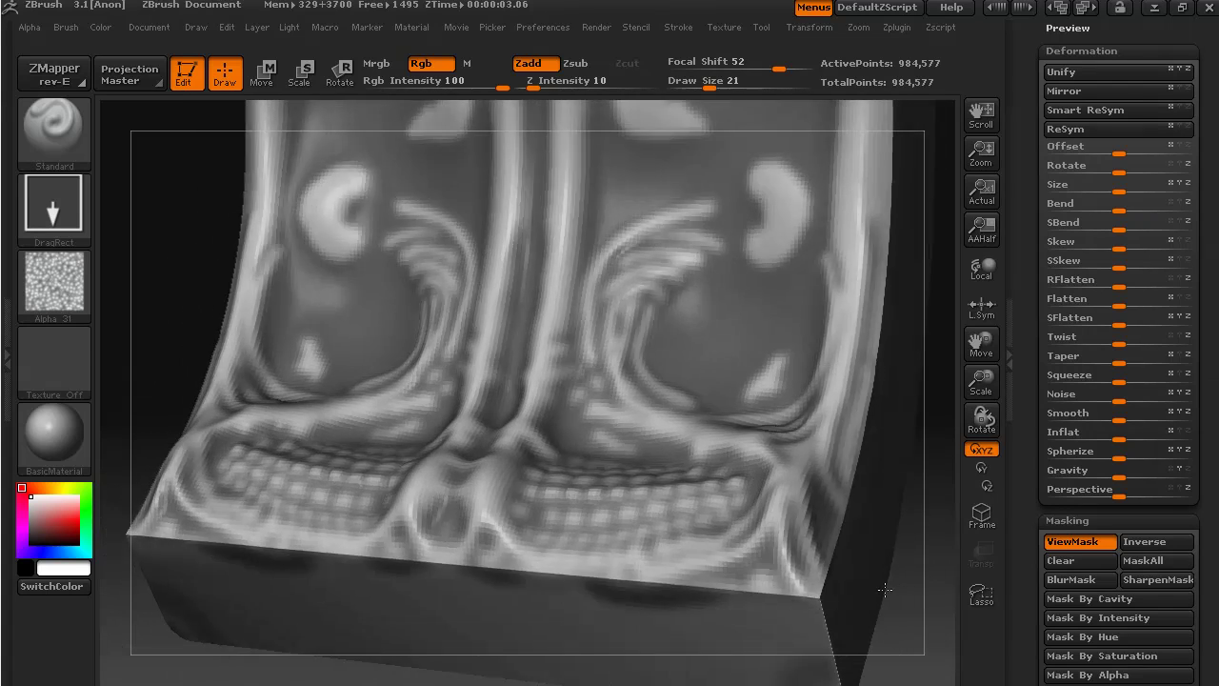
- Inflate the unmasked skull relief with the Deformation Inflat slider and orbit to inspect the swollen forms
mouse_move(885, 590)
left_mouse_down()
mouse_move(862, 600)
mouse_move(894, 610)
left_mouse_up()
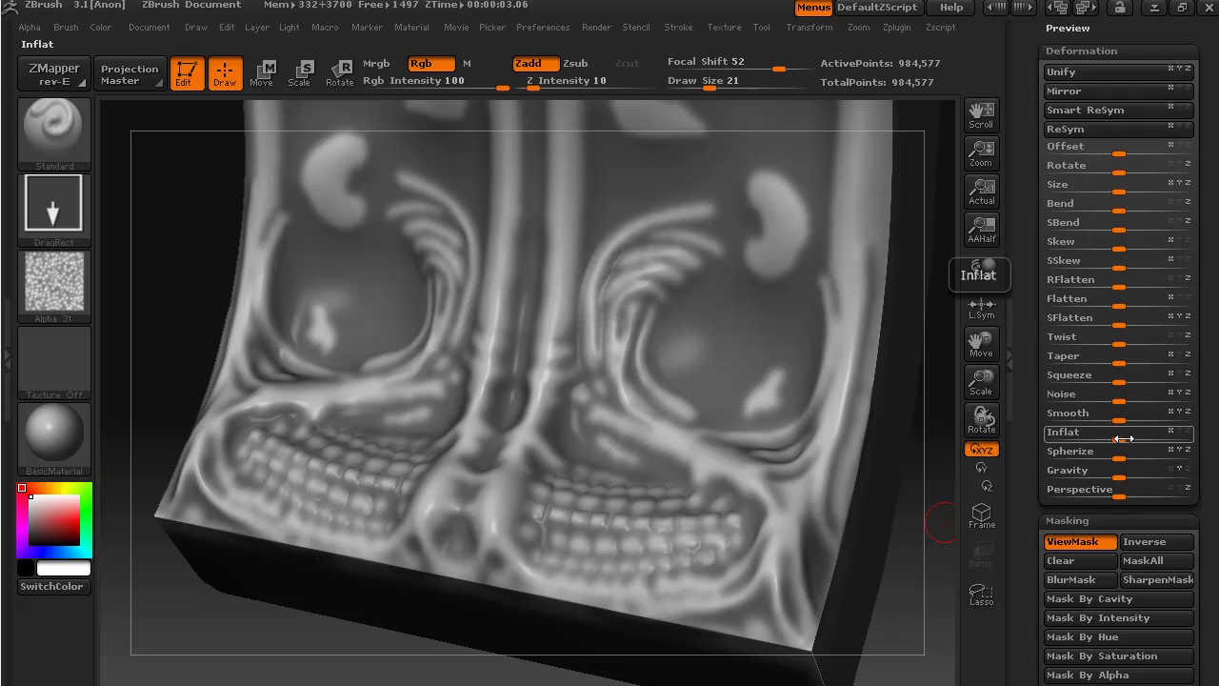
left_click_drag(1123, 438, 917, 496)
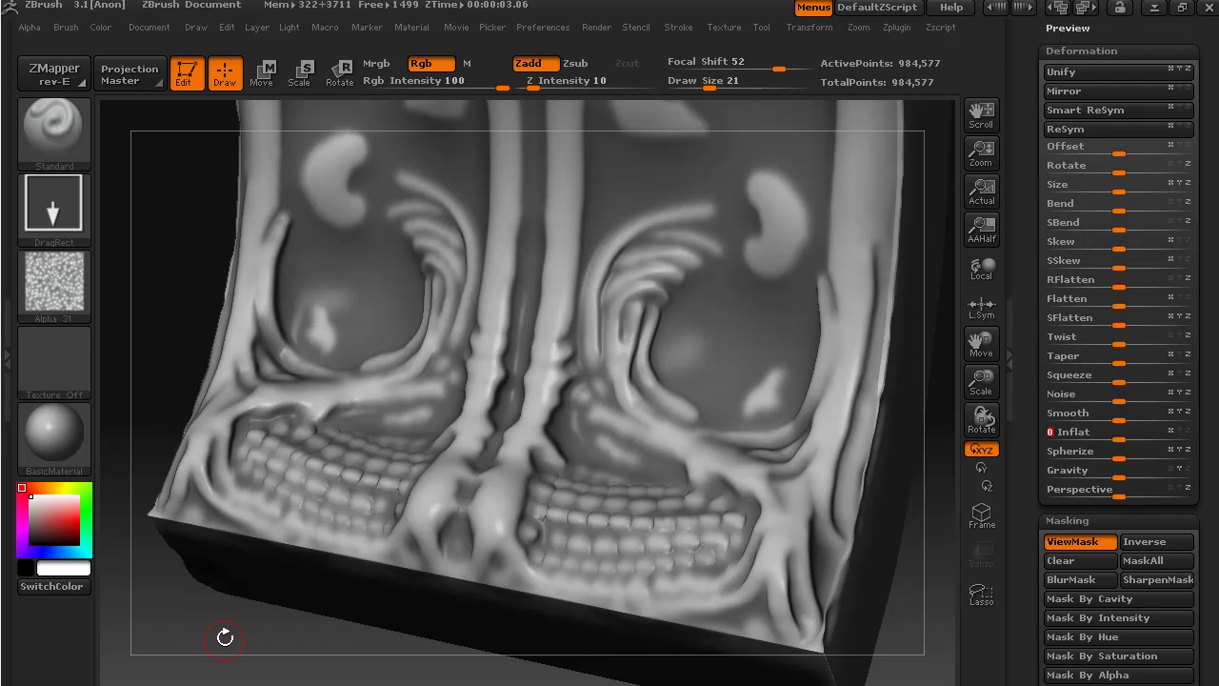
mouse_move(204, 631)
left_mouse_down()
mouse_move(250, 661)
mouse_move(328, 648)
mouse_move(286, 647)
mouse_move(515, 548)
left_mouse_up()
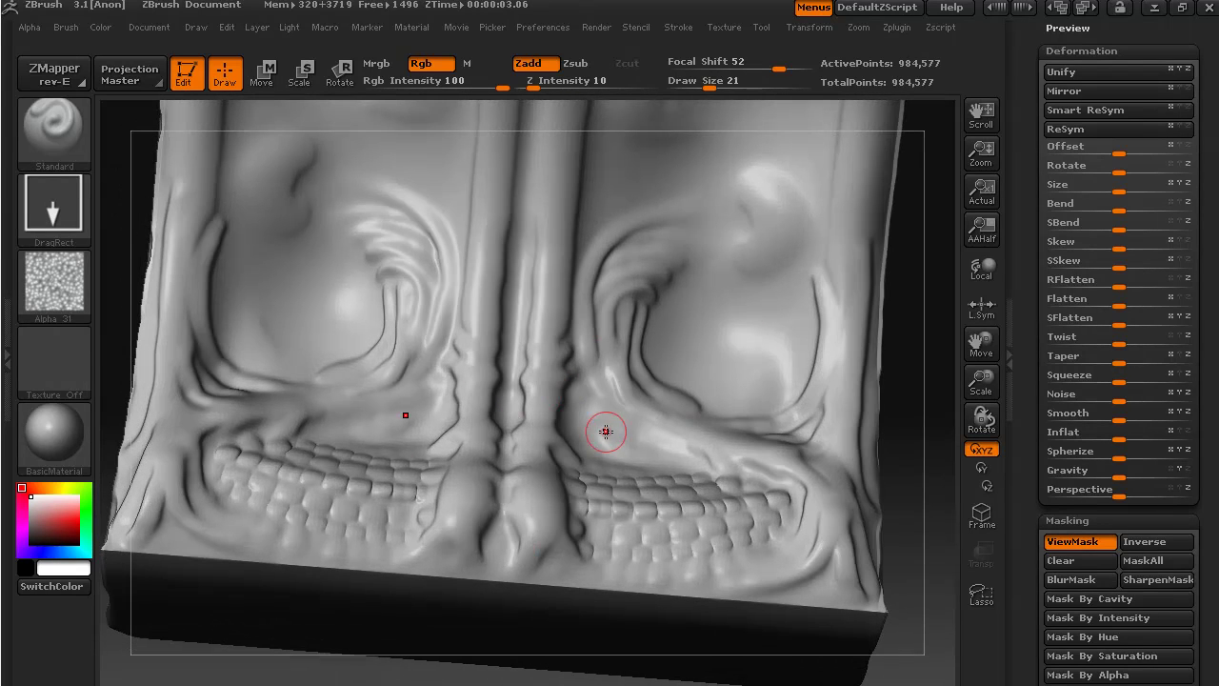
left_click_drag(917, 526, 642, 278)
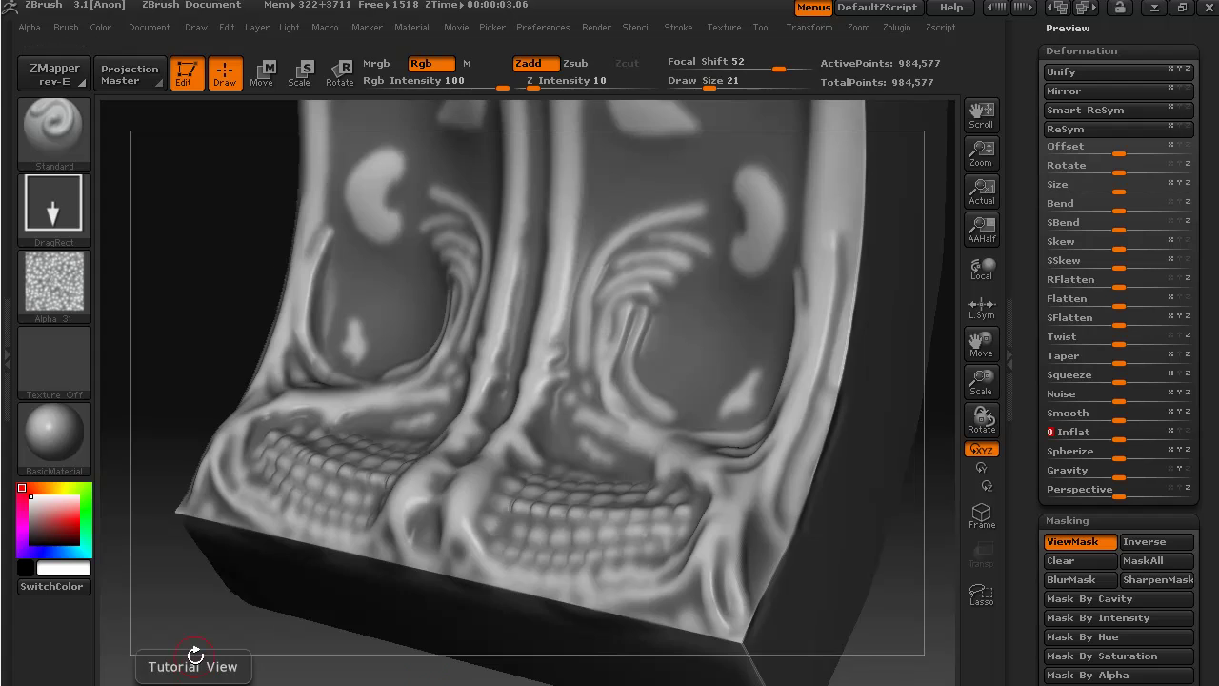
left_click_drag(159, 646, 281, 644)
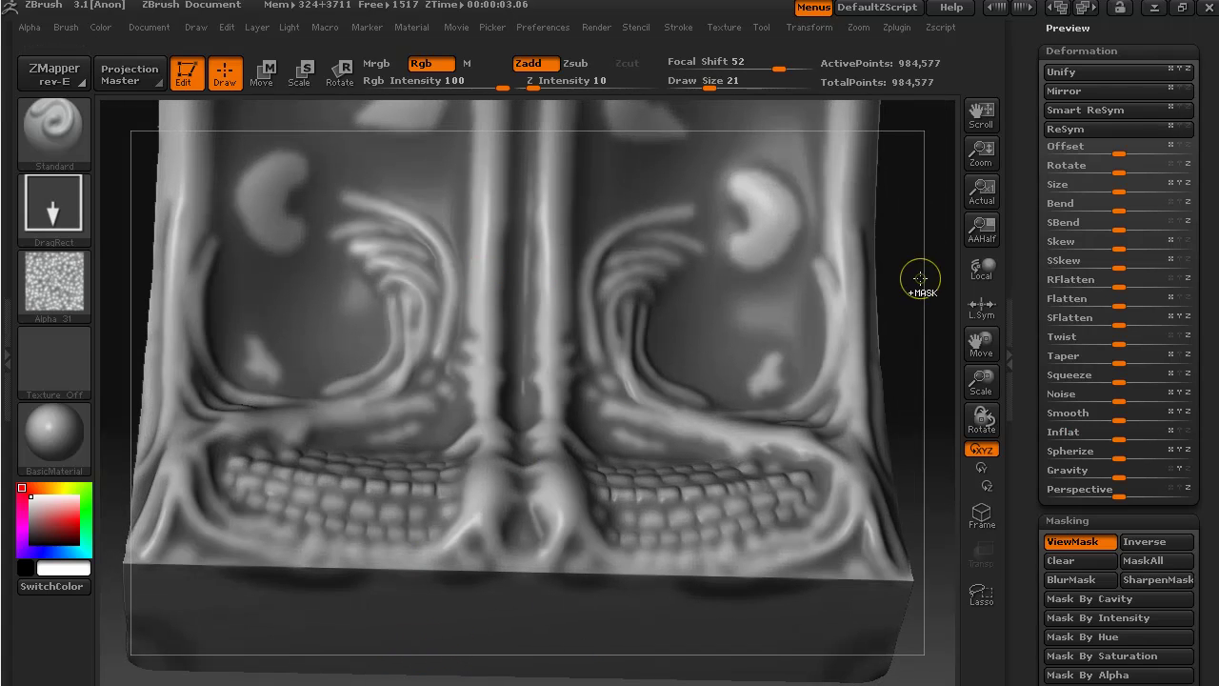
mouse_move(912, 277)
left_mouse_down()
mouse_move(933, 349)
mouse_move(847, 400)
left_mouse_up()
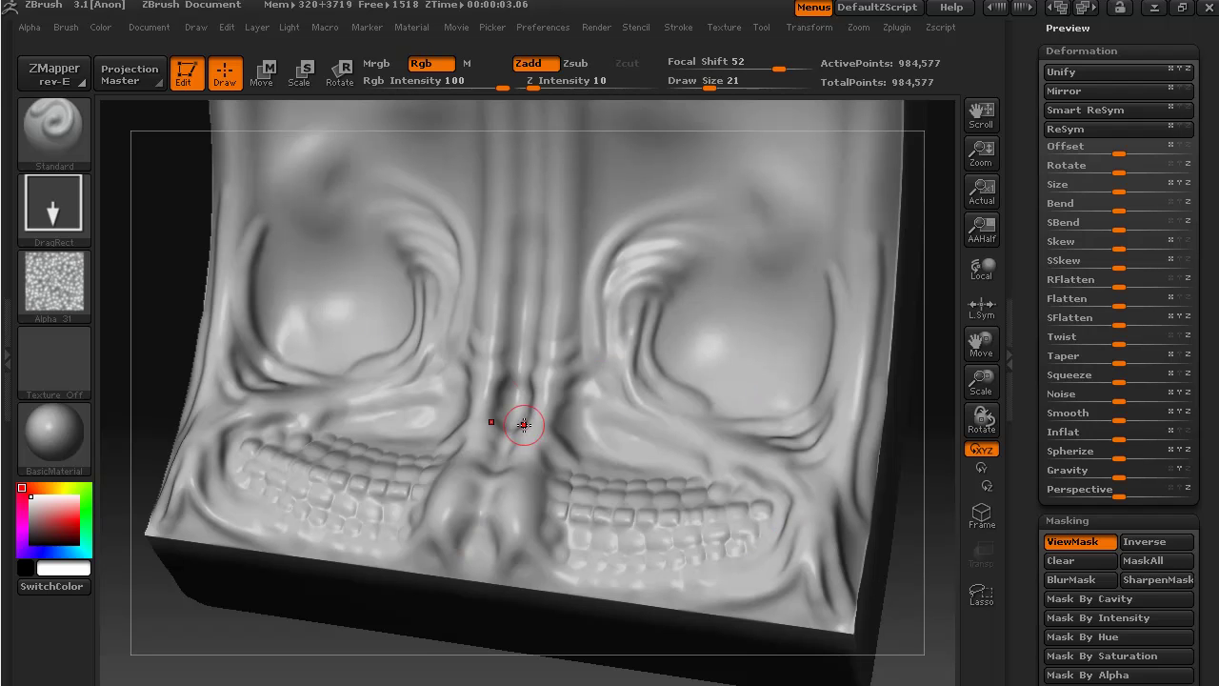
- Turn the skull relief to a frontal view framing the eyes and bring up the Alpha palette
mouse_move(933, 479)
left_mouse_down()
mouse_move(928, 523)
mouse_move(875, 548)
mouse_move(944, 520)
mouse_move(933, 449)
mouse_move(923, 492)
mouse_move(905, 496)
left_mouse_up()
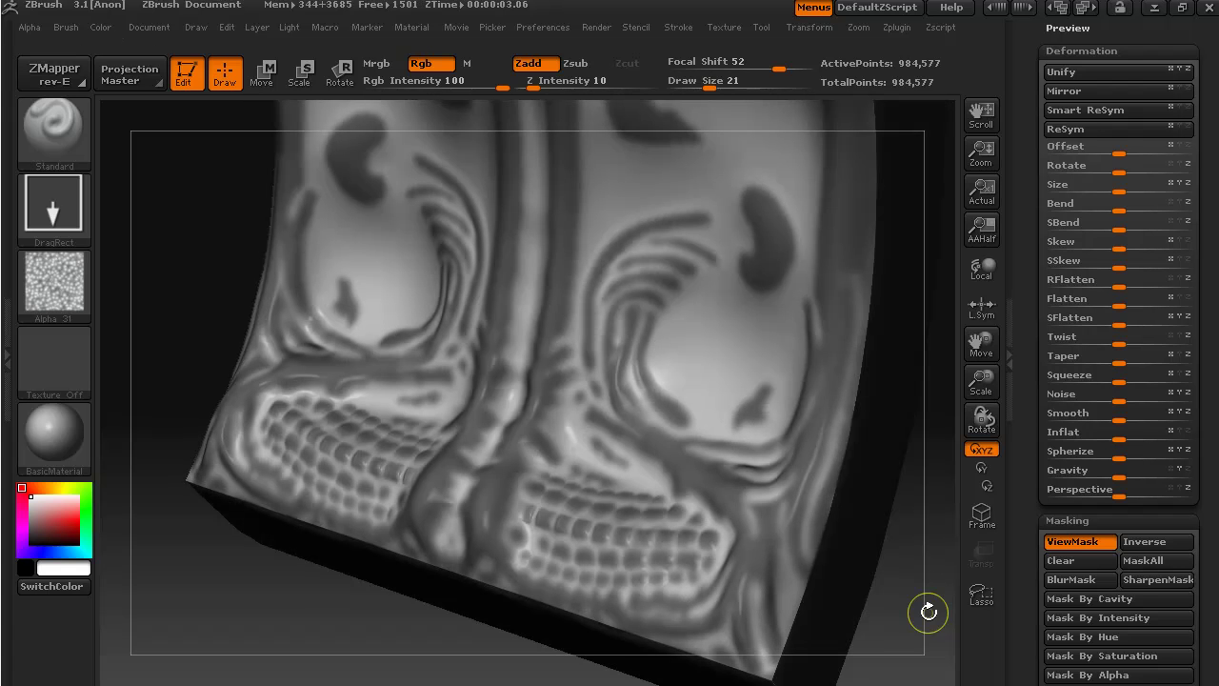
left_click_drag(334, 656, 599, 601)
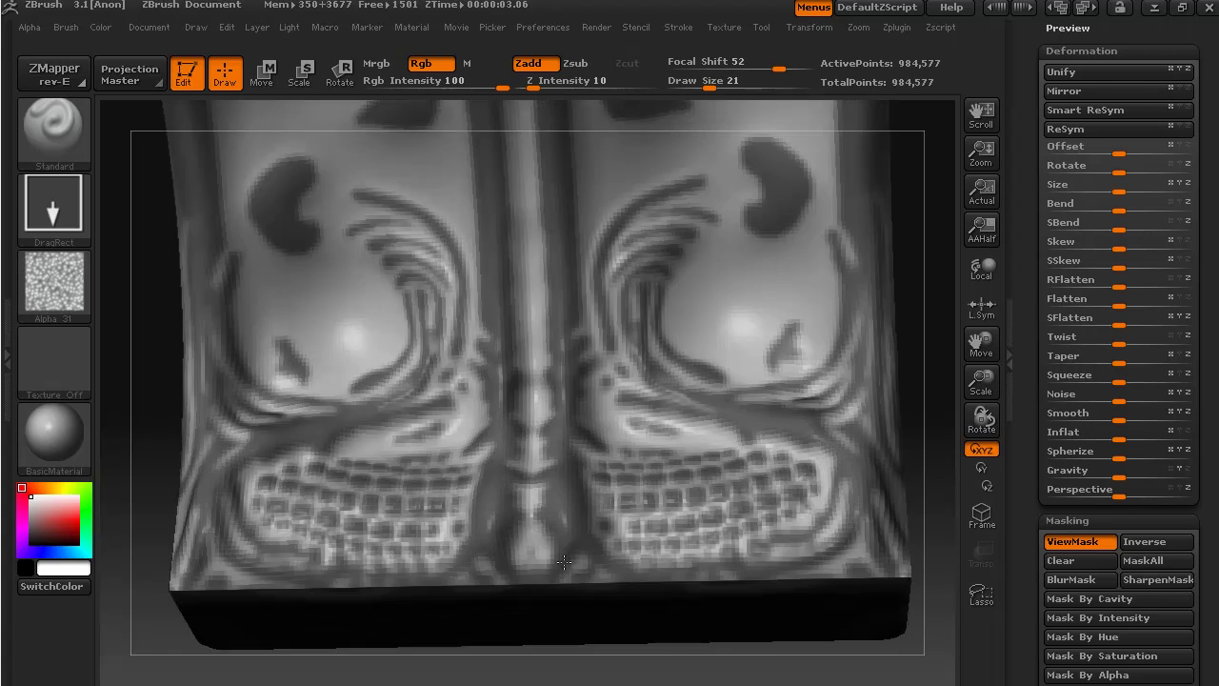
left_click_drag(564, 562, 589, 529)
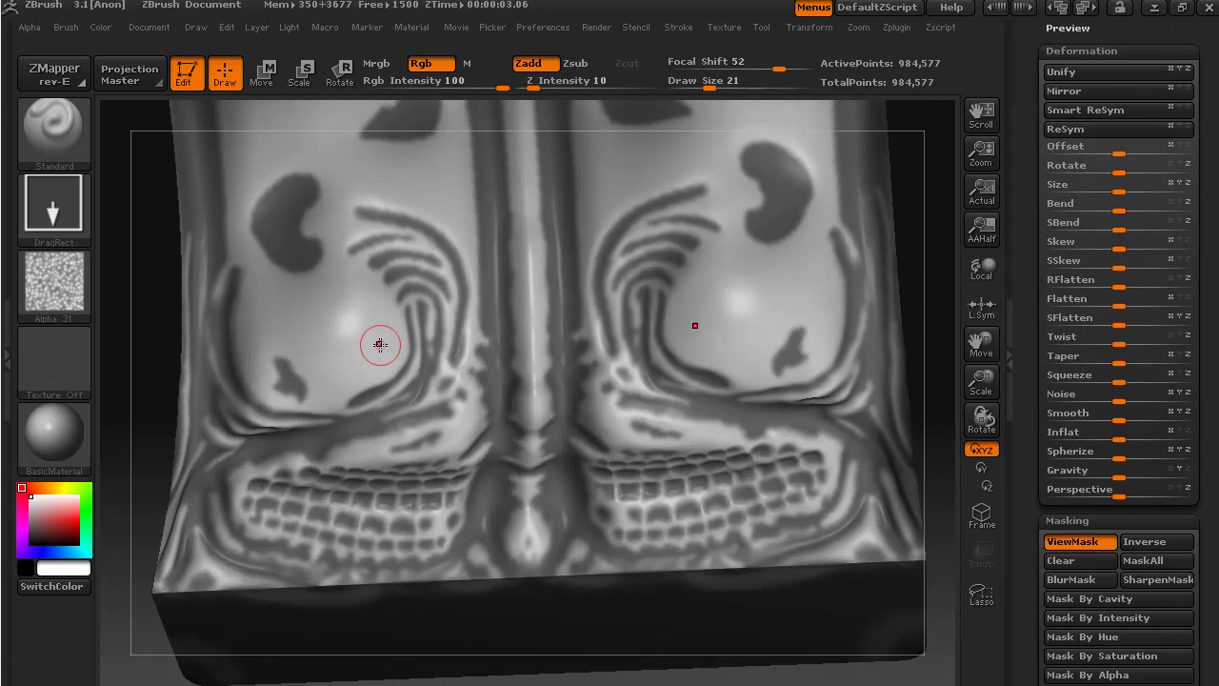
left_click(39, 281)
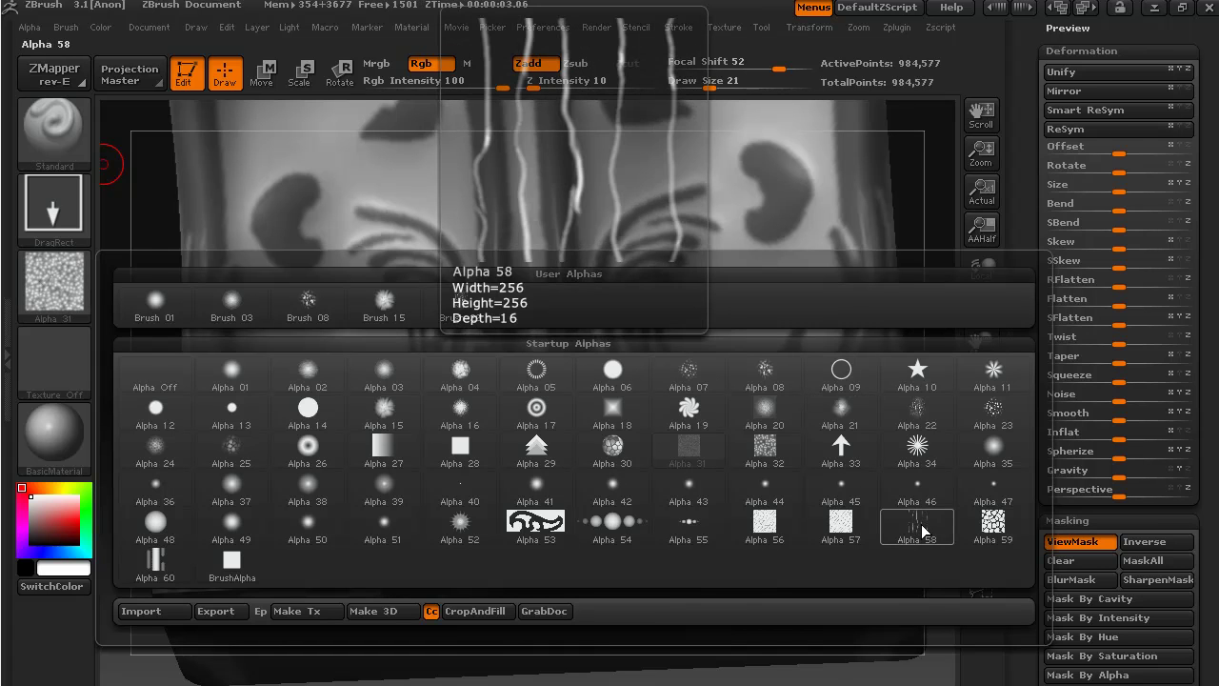
- Stamp mirrored Alpha 25 cell-pattern masks on the eye areas and upper panel, redoing the first stamp
left_click(231, 451)
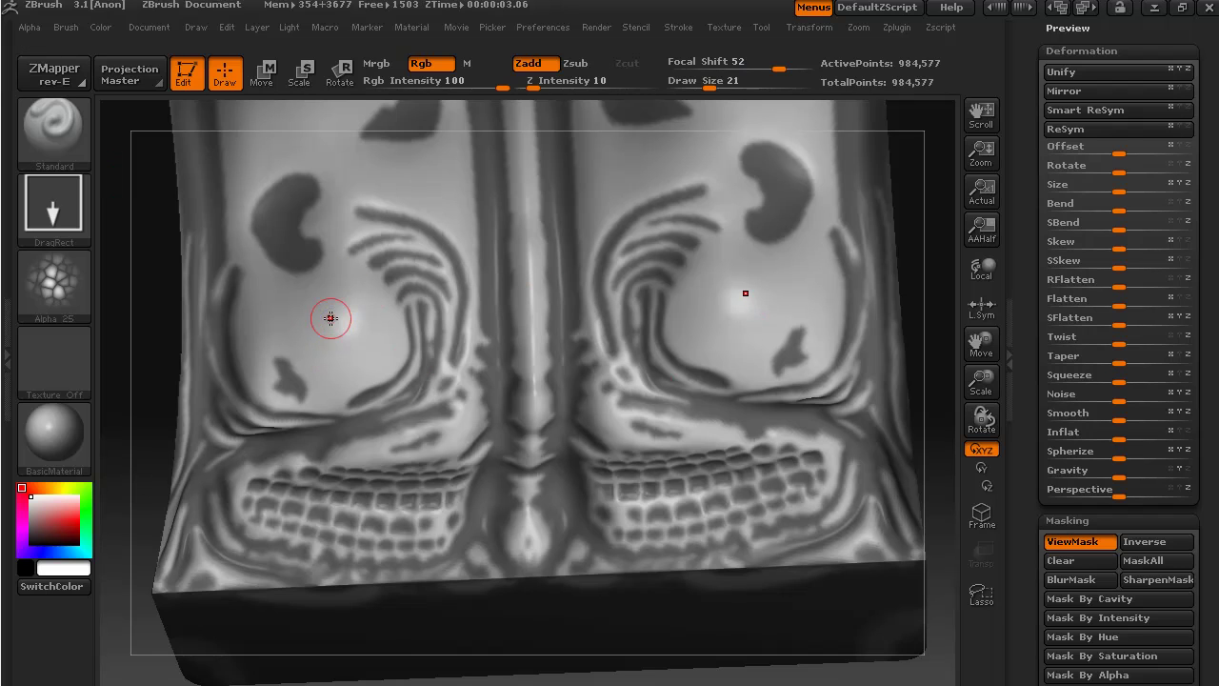
left_click_drag(324, 316, 383, 373)
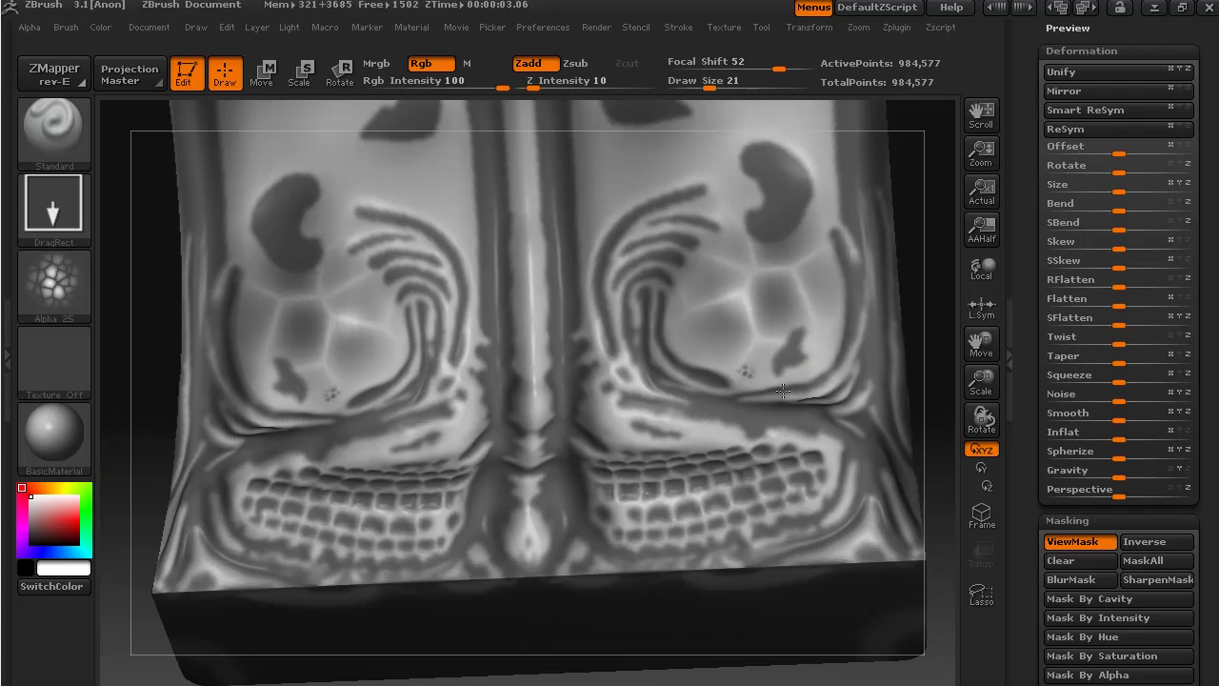
key("ctrl+z")
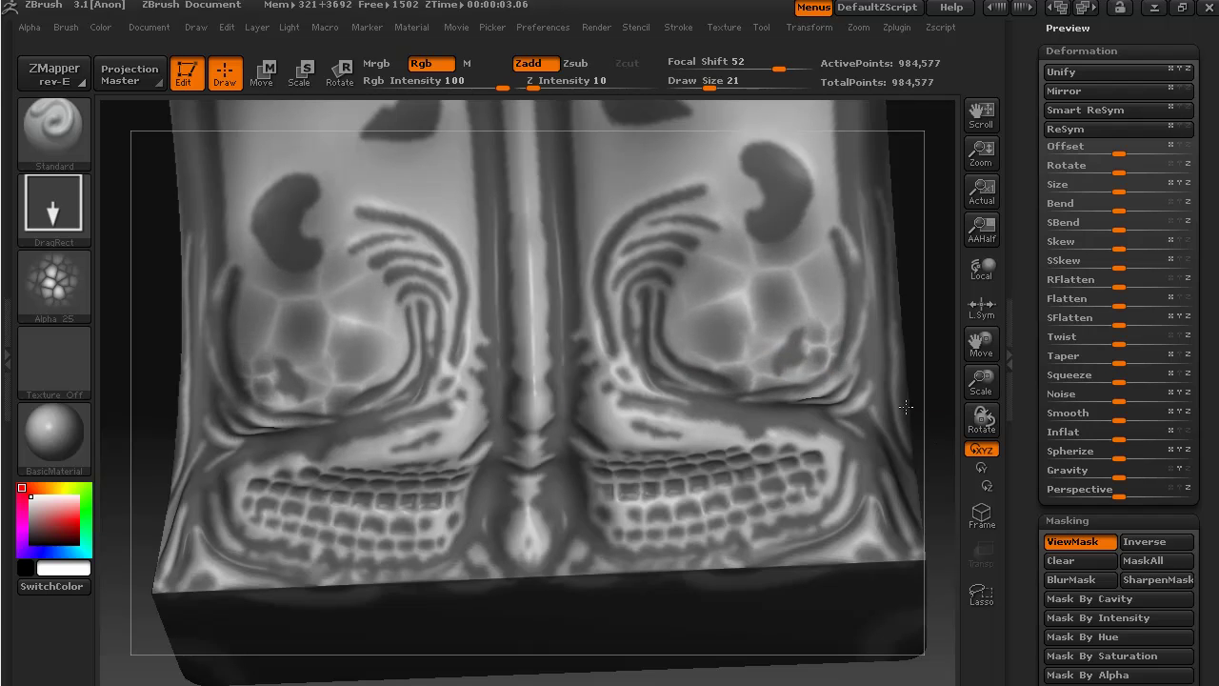
key("ctrl+z")
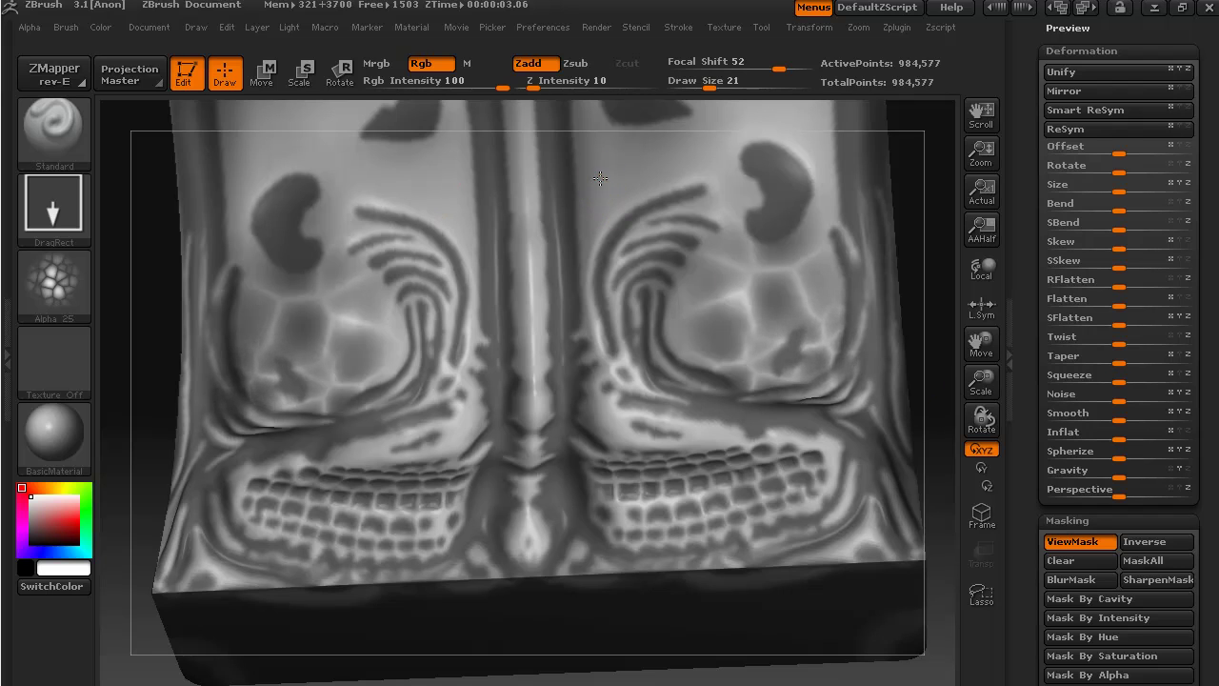
mouse_move(598, 181)
left_mouse_down()
mouse_move(704, 247)
mouse_move(695, 360)
left_mouse_up()
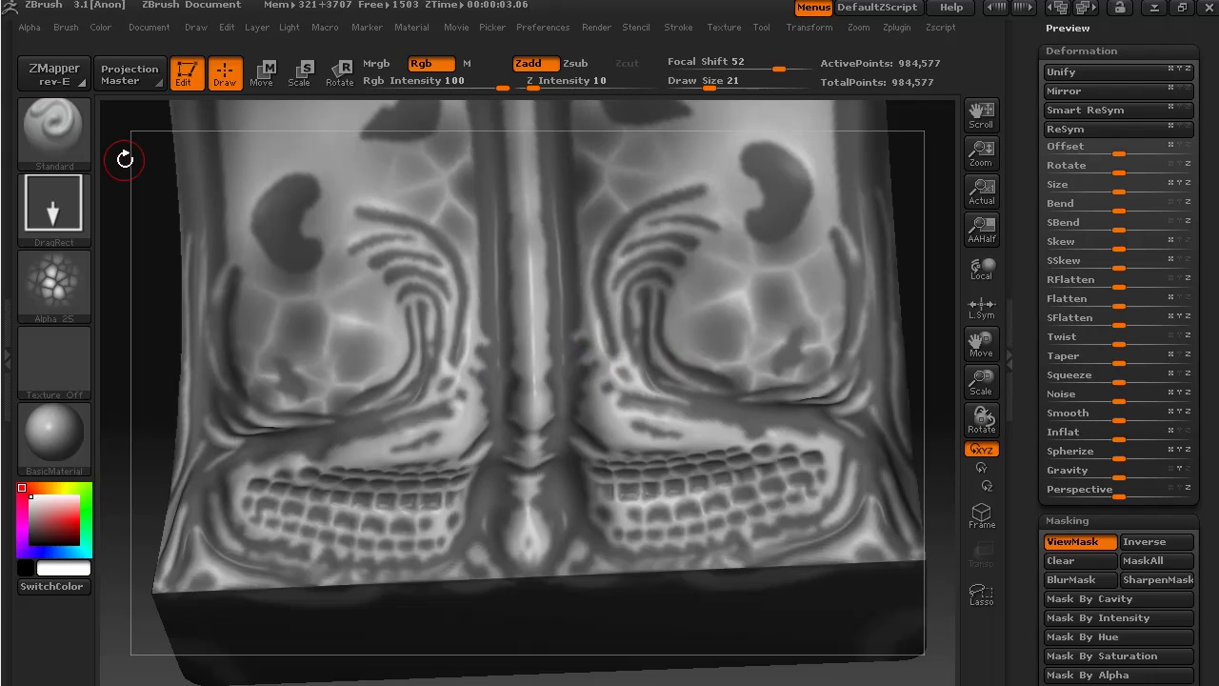
- Switch to the Dots stroke with the alpha turned off for freehand masking
left_click(57, 218)
left_click(145, 236)
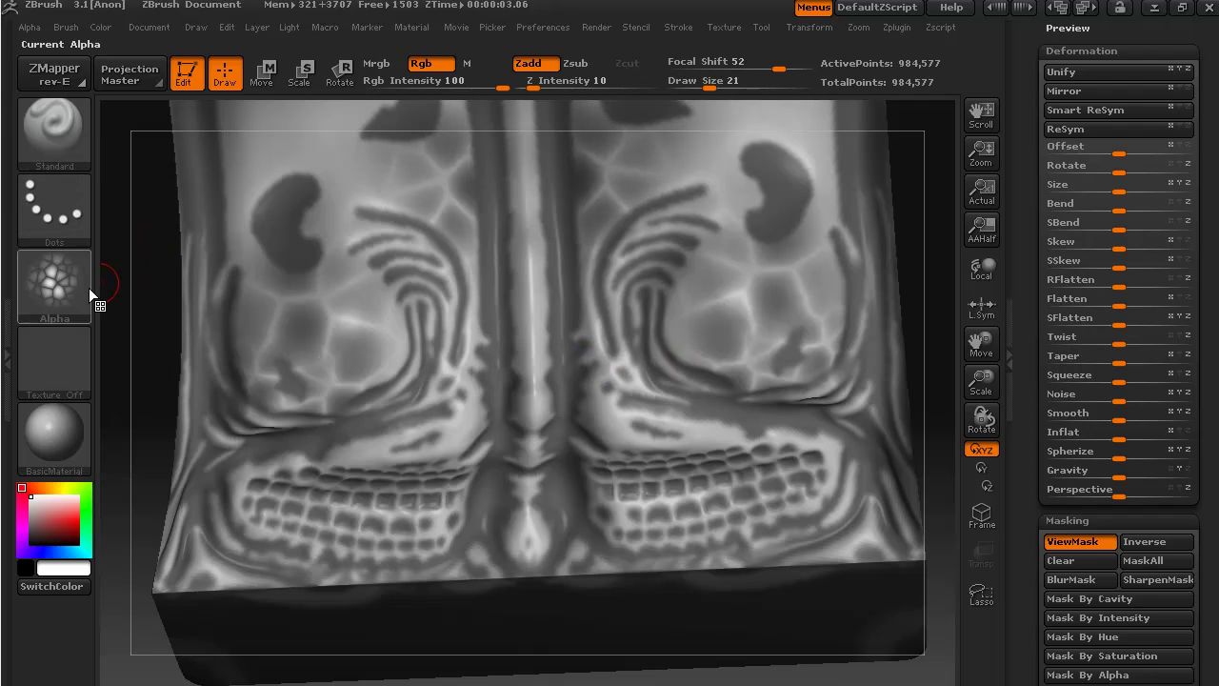
left_click(64, 284)
left_click(149, 363)
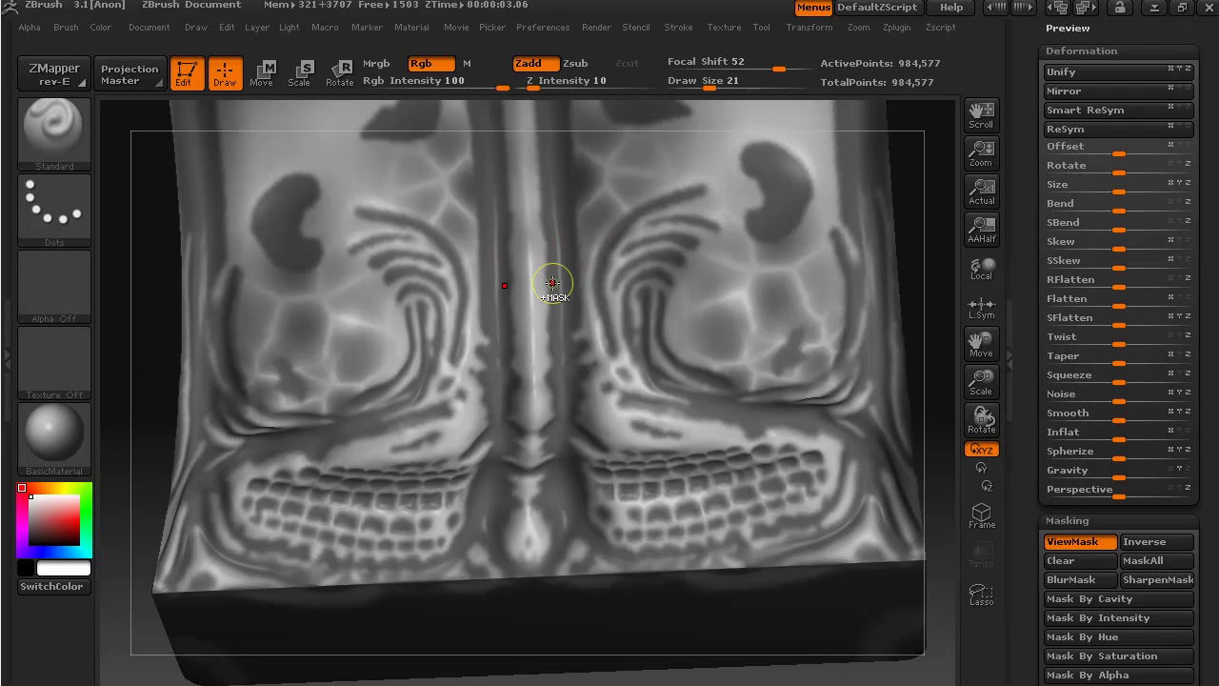
- Mask lines down the central groove and across the brow, then carve curling grooves into both eyes
mouse_move(539, 255)
left_mouse_down("ctrl")
mouse_move(504, 168)
mouse_move(519, 154)
left_mouse_up("ctrl")
mouse_move(551, 284)
left_mouse_down("ctrl")
mouse_move(536, 328)
mouse_move(549, 464)
left_mouse_up("ctrl")
left_click_drag(812, 201, 831, 150, "ctrl")
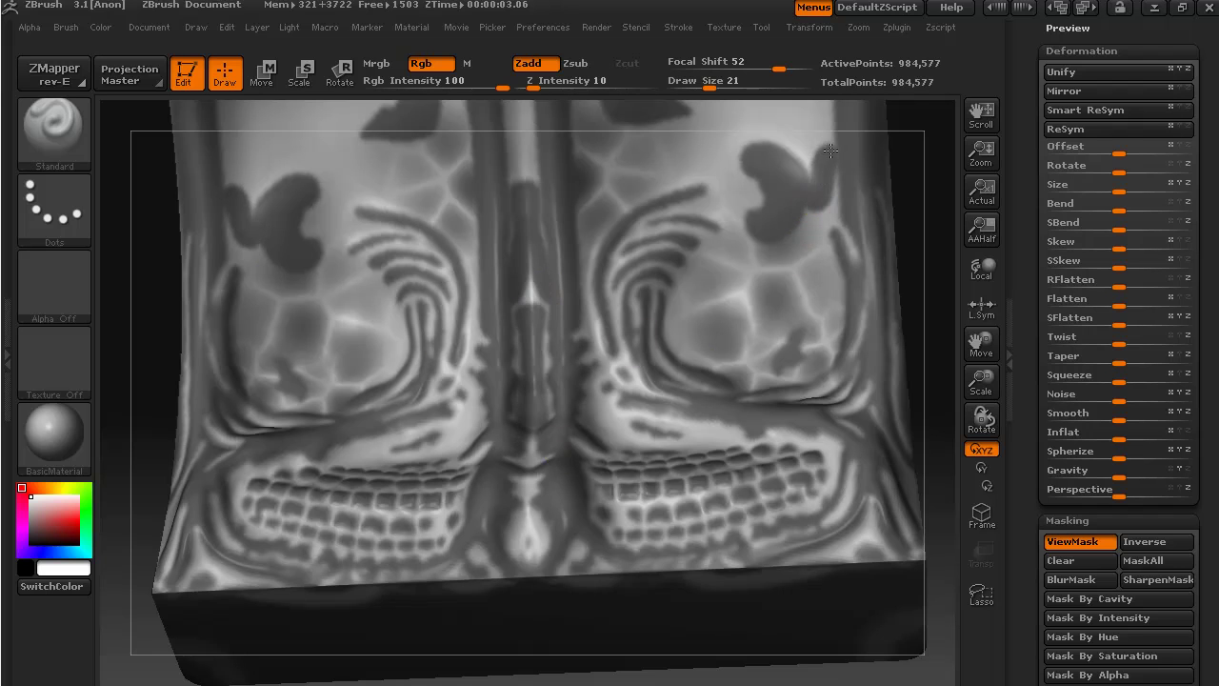
mouse_move(781, 182)
left_mouse_down("ctrl")
mouse_move(718, 147)
mouse_move(636, 167)
mouse_move(646, 177)
mouse_move(546, 317)
left_mouse_up("ctrl")
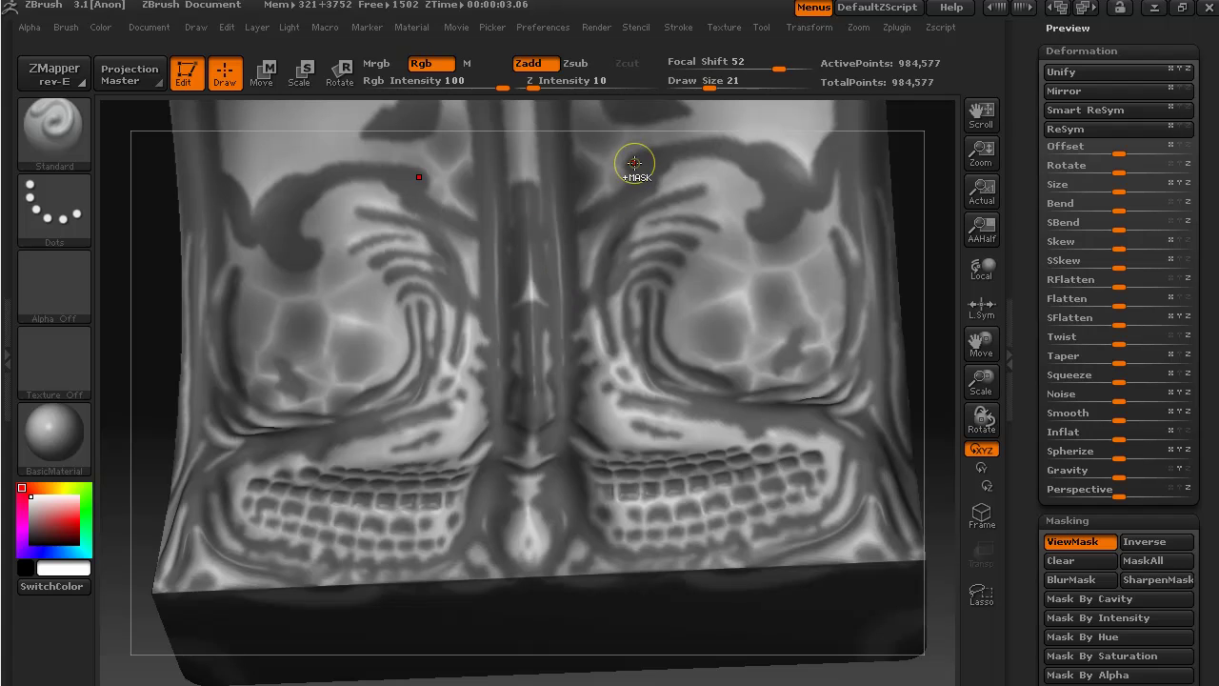
left_click_drag(917, 186, 838, 229)
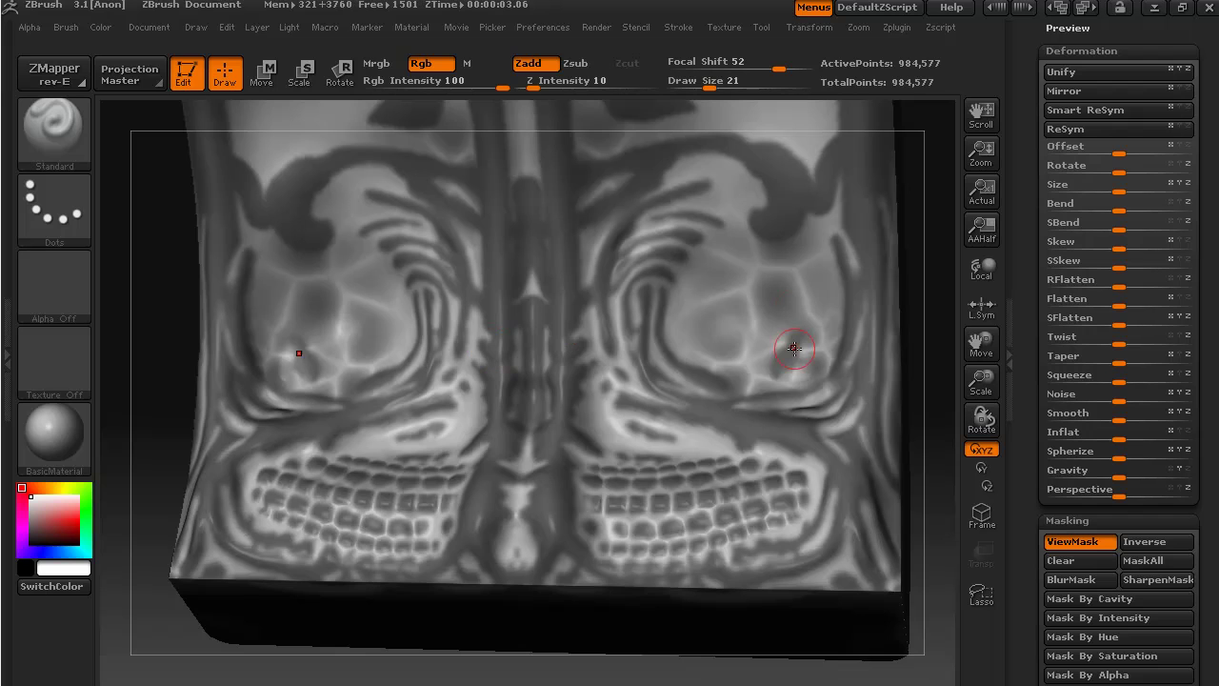
mouse_move(734, 273)
left_mouse_down()
mouse_move(685, 365)
mouse_move(796, 277)
mouse_move(759, 335)
mouse_move(854, 311)
mouse_move(875, 348)
mouse_move(755, 342)
mouse_move(741, 317)
mouse_move(783, 277)
mouse_move(822, 285)
mouse_move(827, 317)
mouse_move(806, 353)
mouse_move(722, 381)
mouse_move(691, 371)
mouse_move(690, 297)
left_mouse_up()
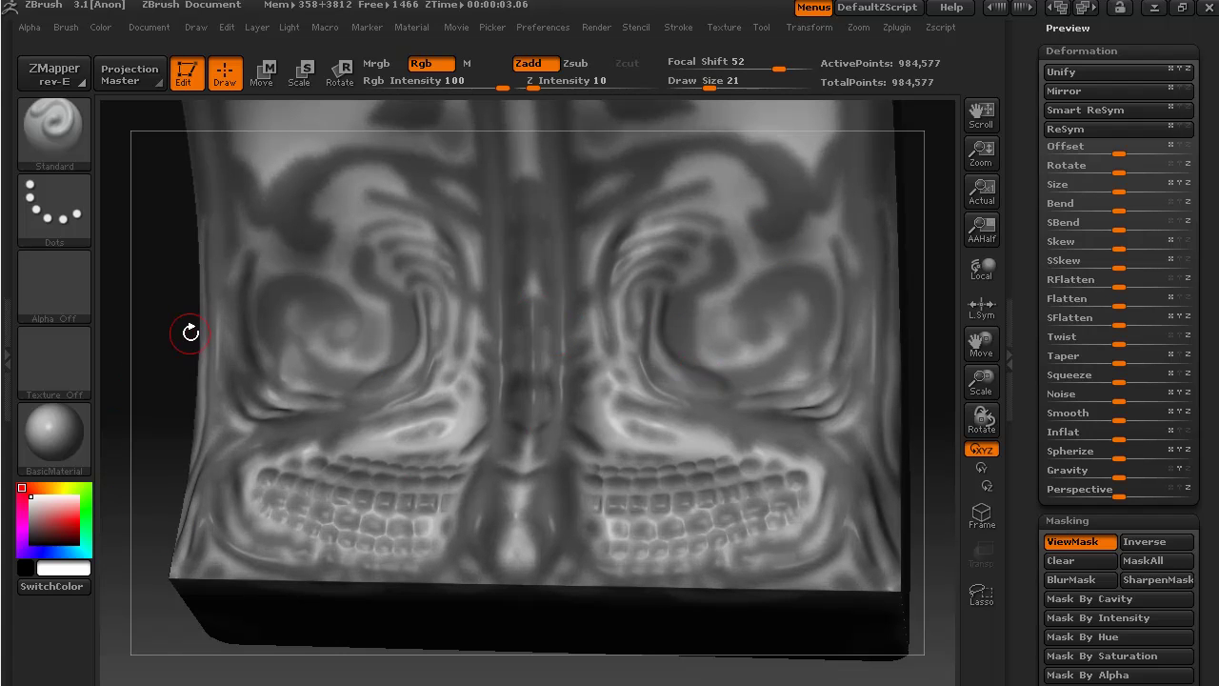
- Sculpt mirrored wavy ridges through both eye sockets using Draw Size 39 and Z Intensity 20
left_click_drag(190, 332, 191, 371)
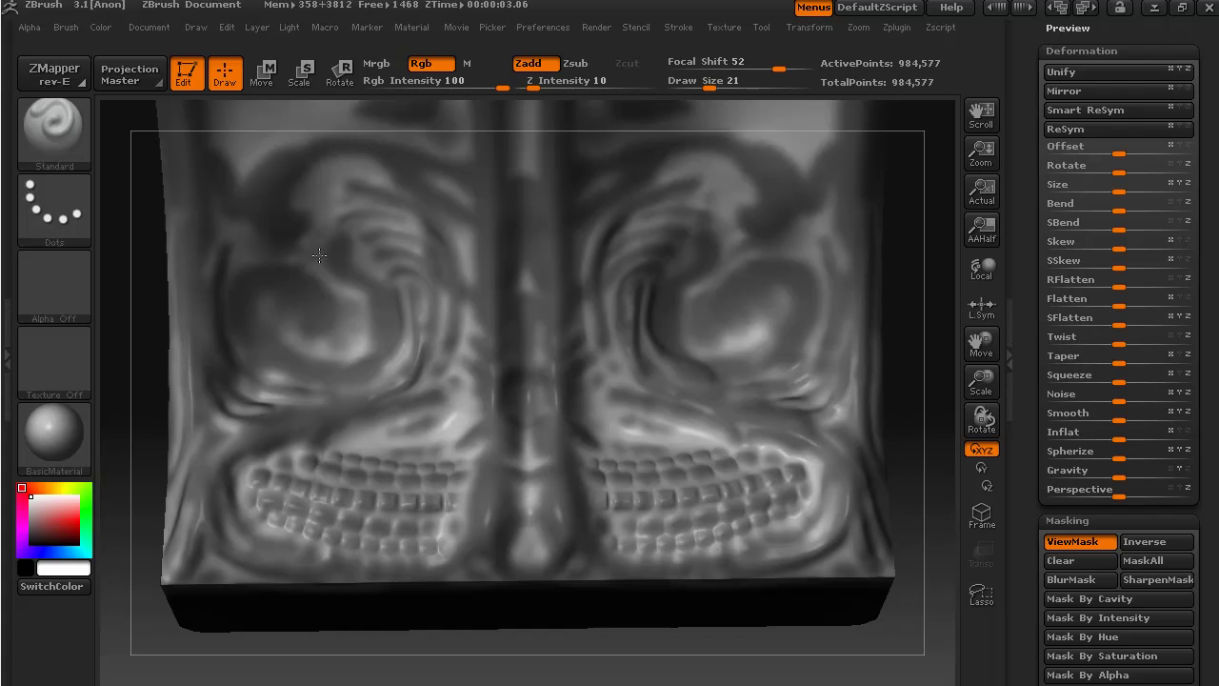
left_click_drag(333, 184, 324, 221)
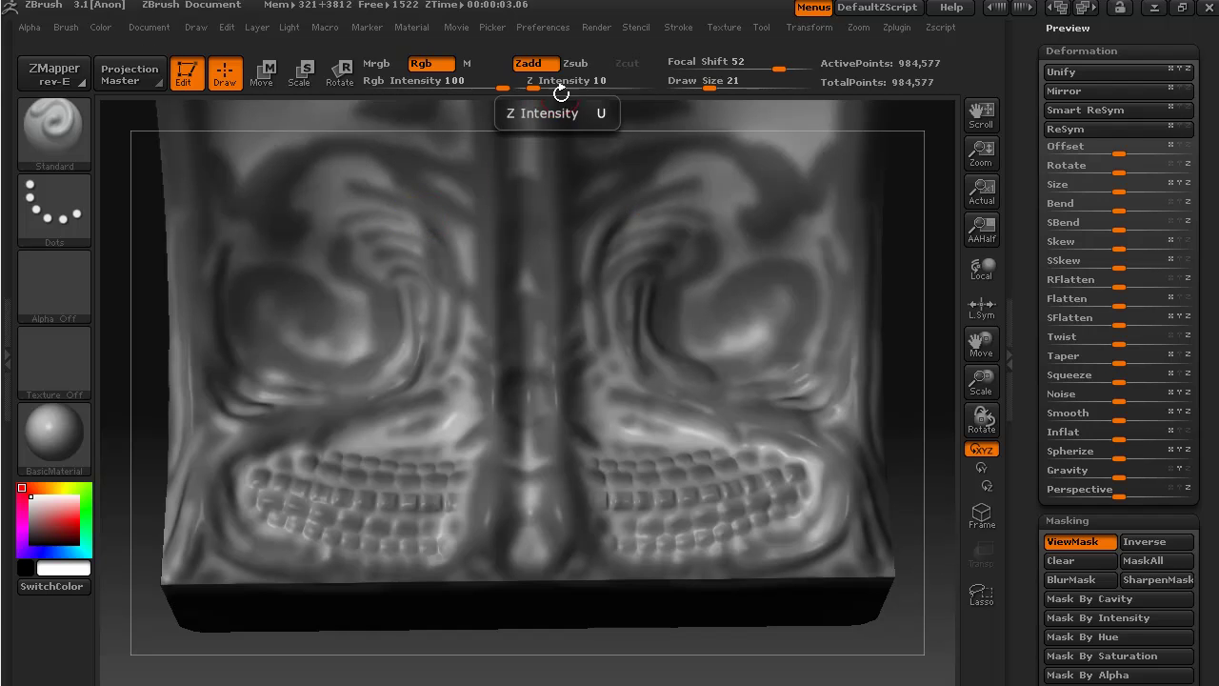
left_click_drag(710, 84, 721, 108)
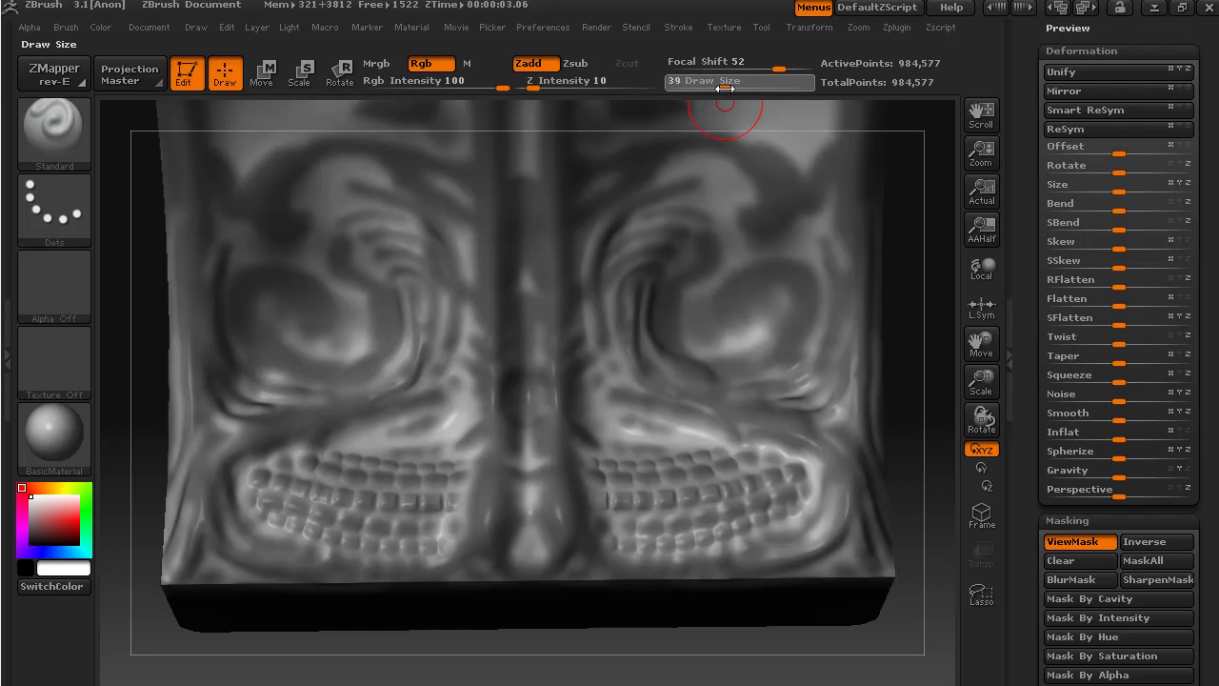
left_click_drag(532, 87, 547, 87)
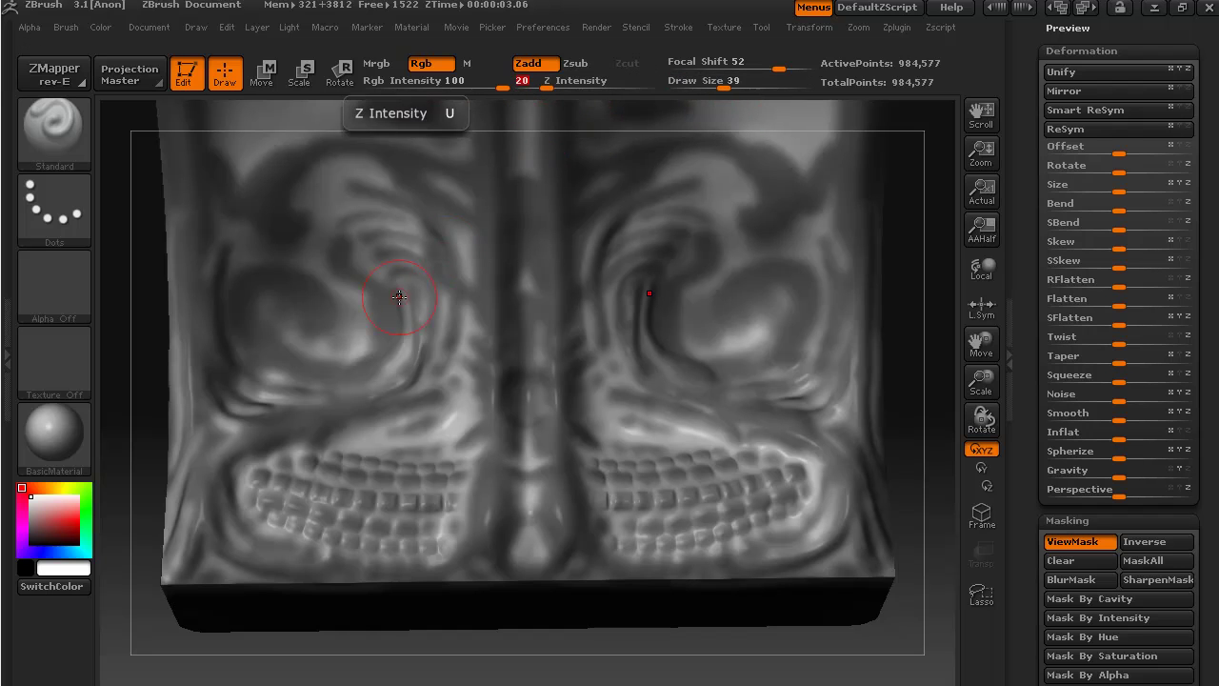
mouse_move(353, 287)
left_mouse_down()
mouse_move(332, 260)
mouse_move(356, 187)
mouse_move(412, 188)
mouse_move(421, 274)
mouse_move(340, 256)
mouse_move(415, 220)
mouse_move(418, 298)
mouse_move(454, 338)
mouse_move(447, 364)
mouse_move(340, 437)
mouse_move(416, 429)
mouse_move(458, 393)
mouse_move(466, 368)
mouse_move(466, 321)
mouse_move(440, 275)
mouse_move(458, 227)
mouse_move(421, 170)
mouse_move(366, 171)
mouse_move(305, 204)
mouse_move(278, 255)
mouse_move(254, 258)
mouse_move(210, 217)
left_mouse_up()
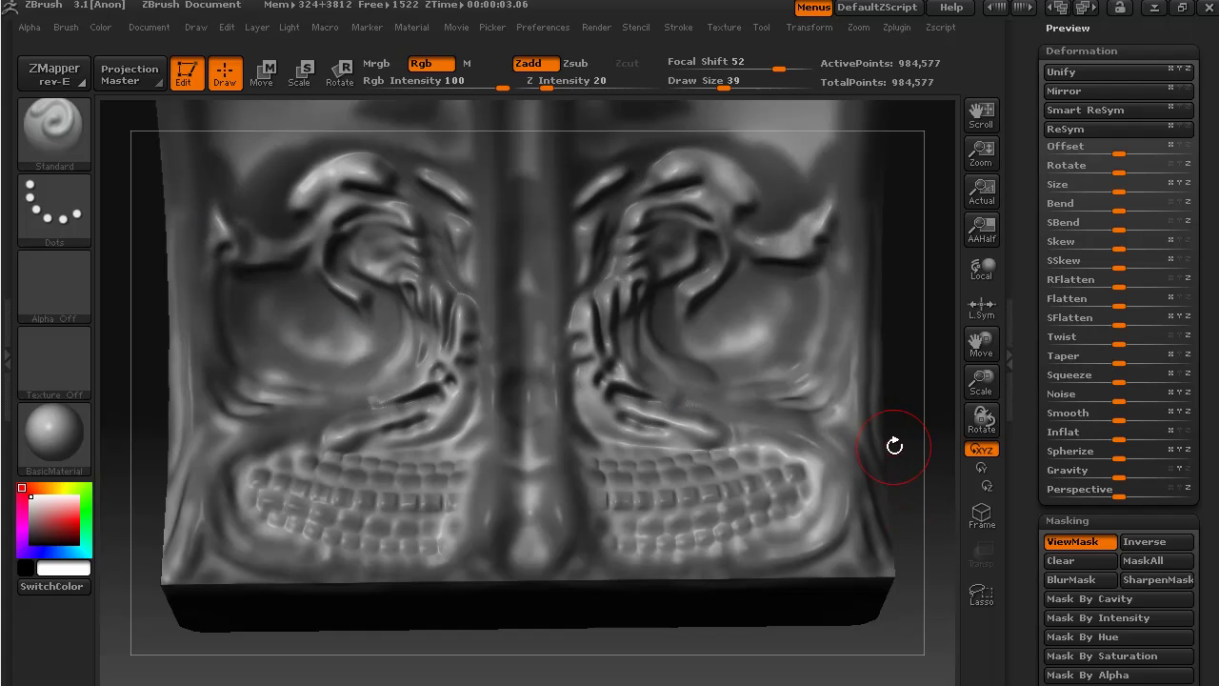
mouse_move(920, 465)
left_mouse_down()
mouse_move(938, 467)
mouse_move(931, 428)
left_mouse_up()
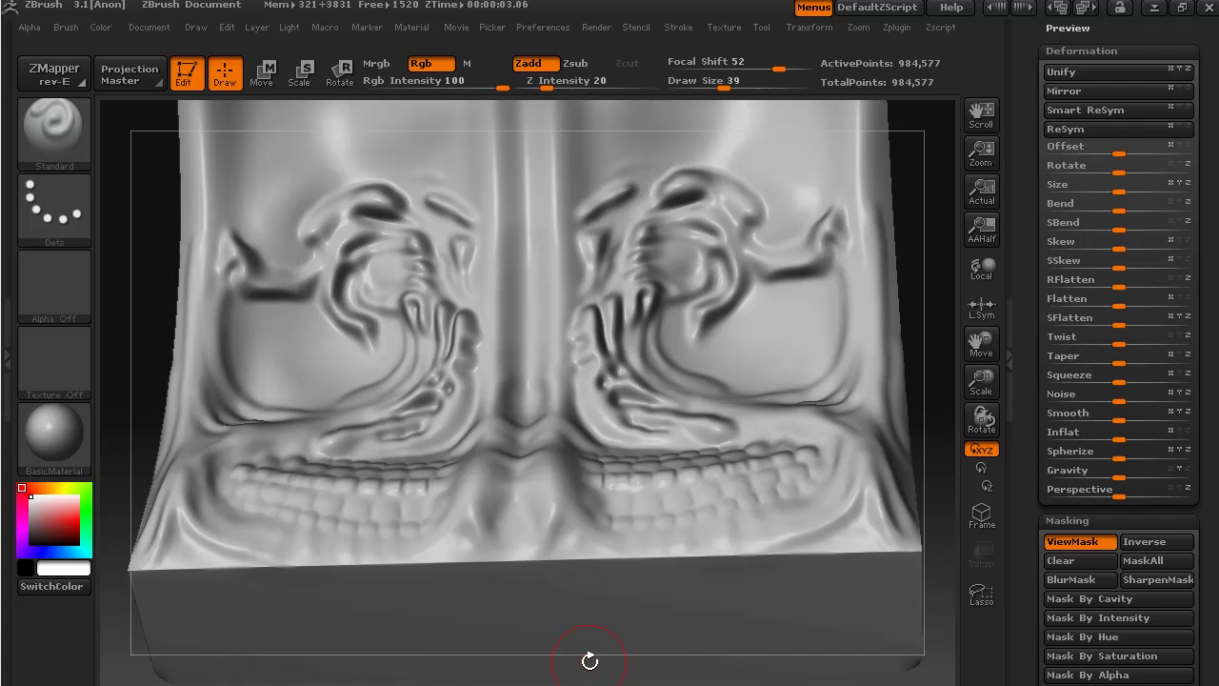